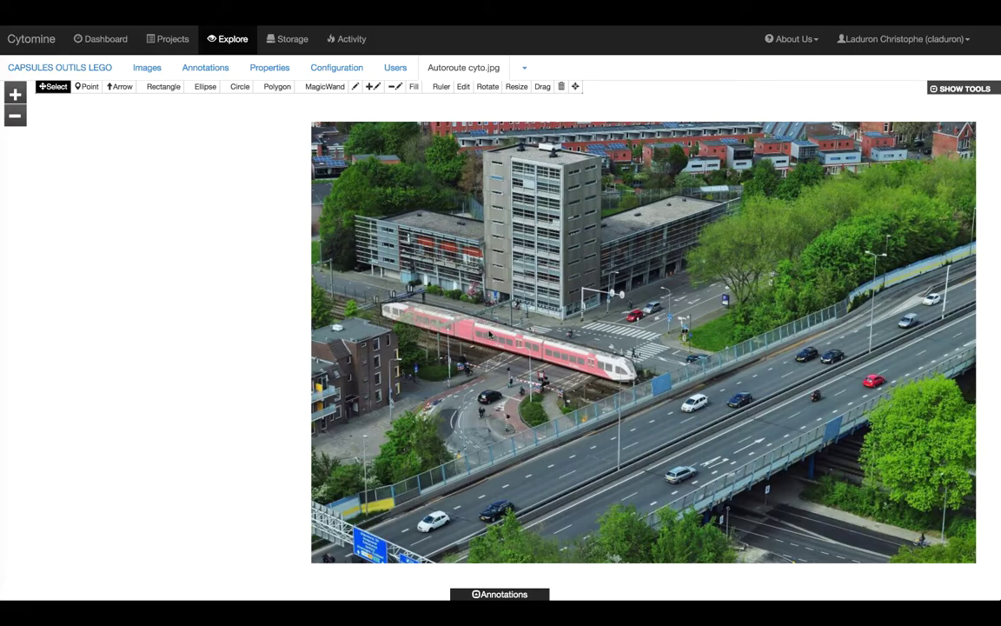
- Select the red tram annotation, expand its preview, and read the full text of its description
left_click(489, 333)
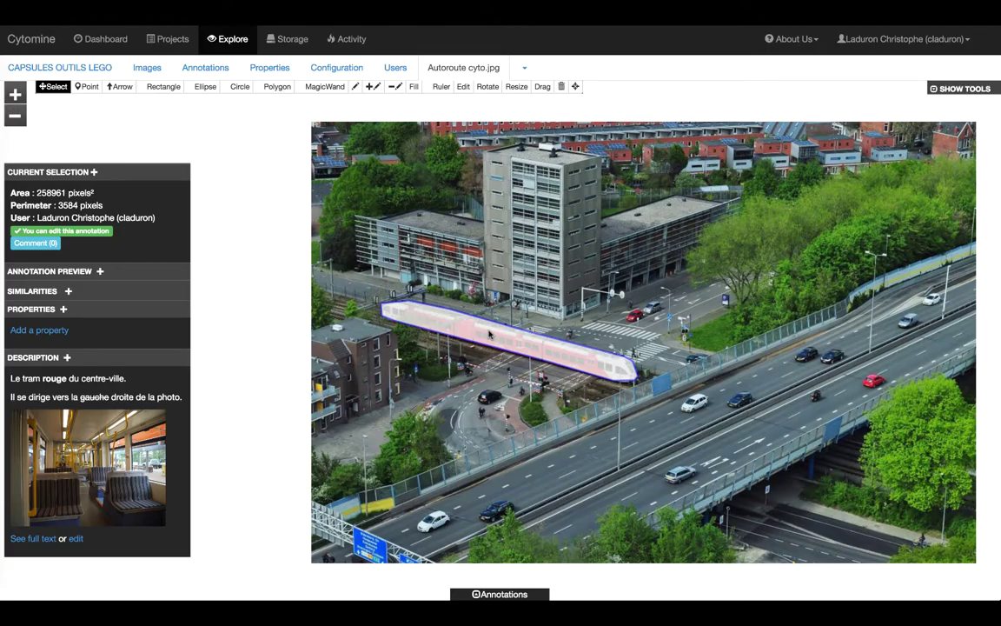
left_click(100, 271)
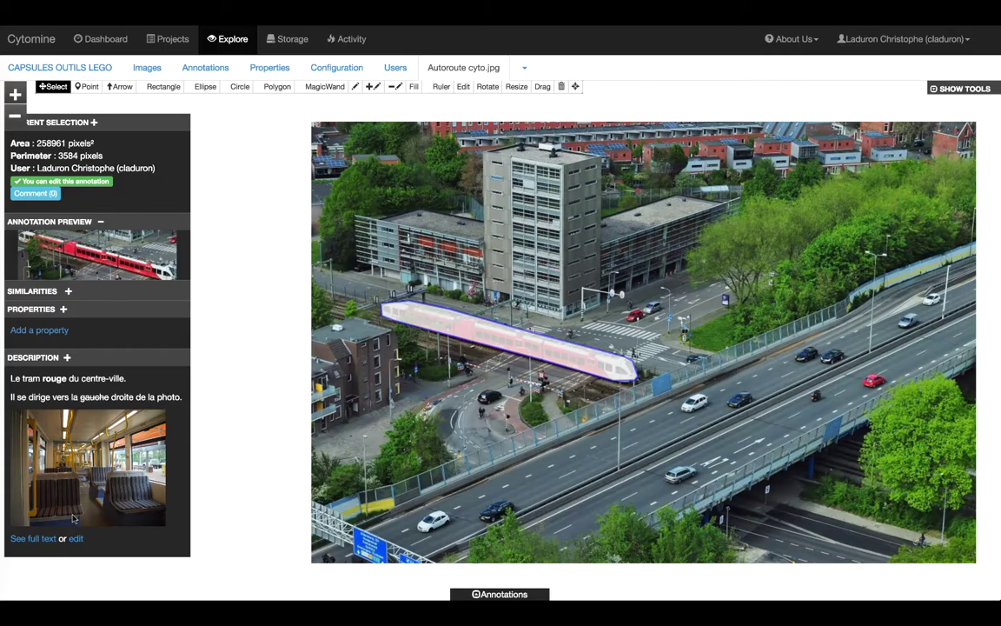
left_click(28, 540)
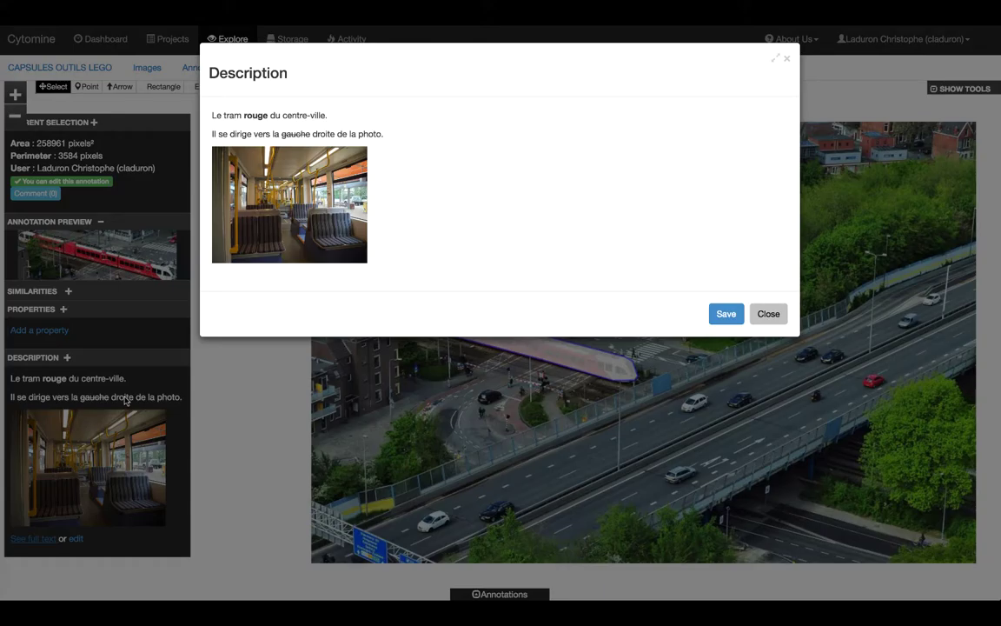
left_click(769, 316)
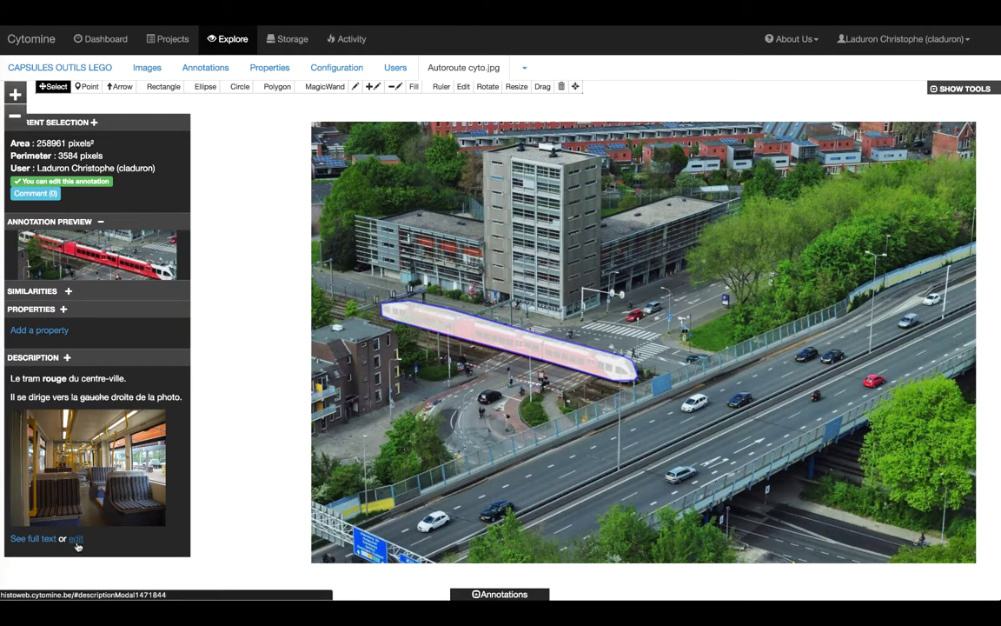
- Delete the struck-through word "gauche" from the tram annotation's description and save it
left_click(75, 540)
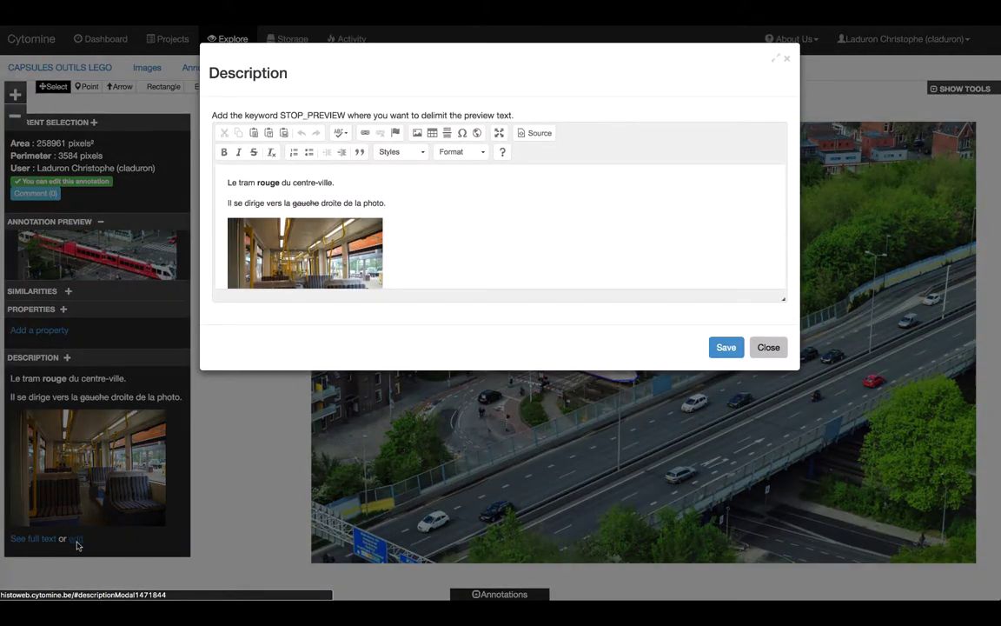
scroll(438, 215, "down", 2)
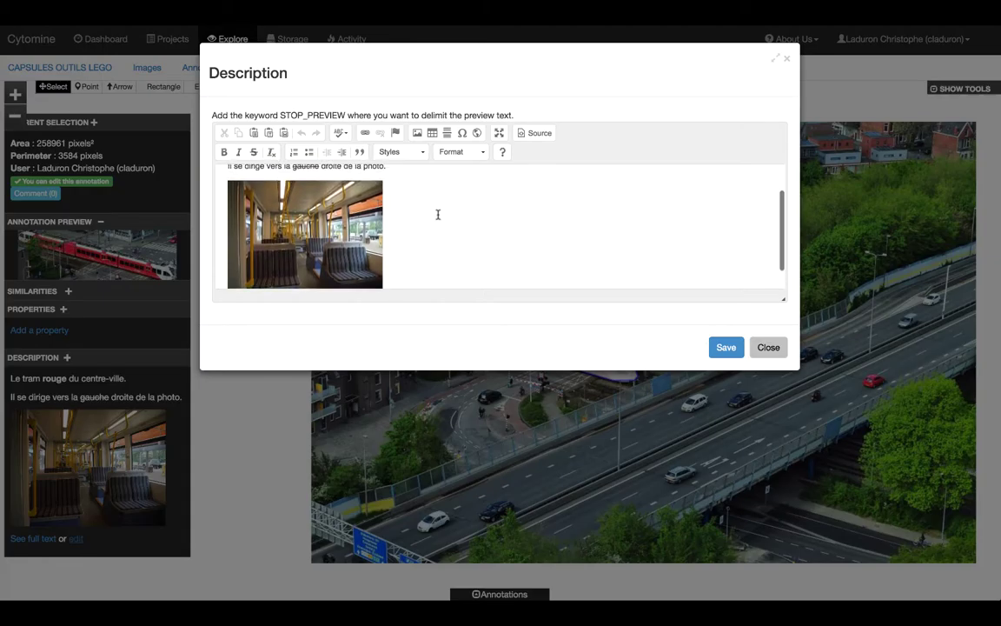
scroll(437, 214, "up", 2)
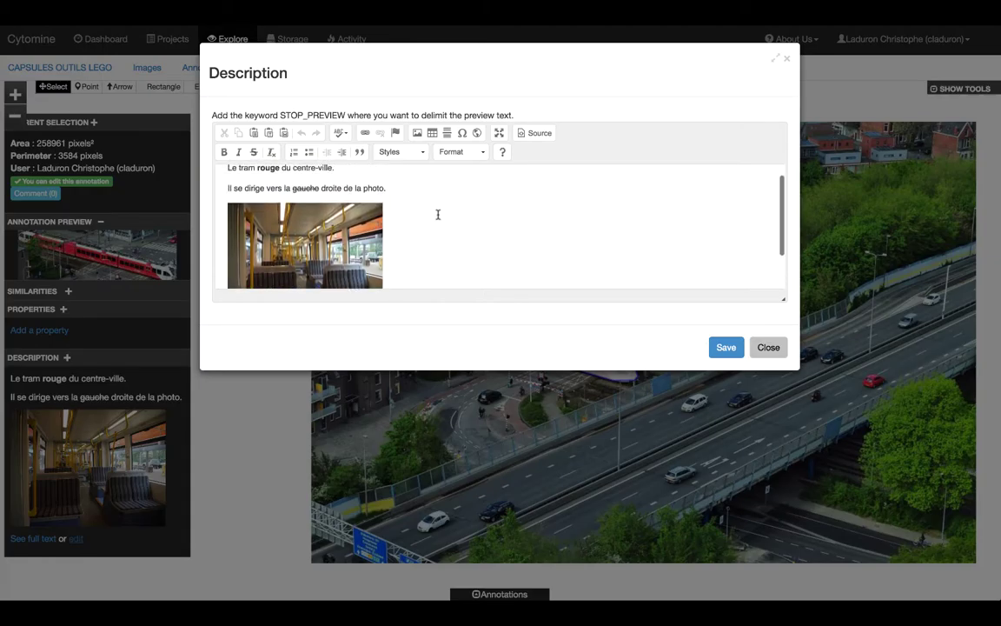
double_click(300, 189)
key("BackSpace")
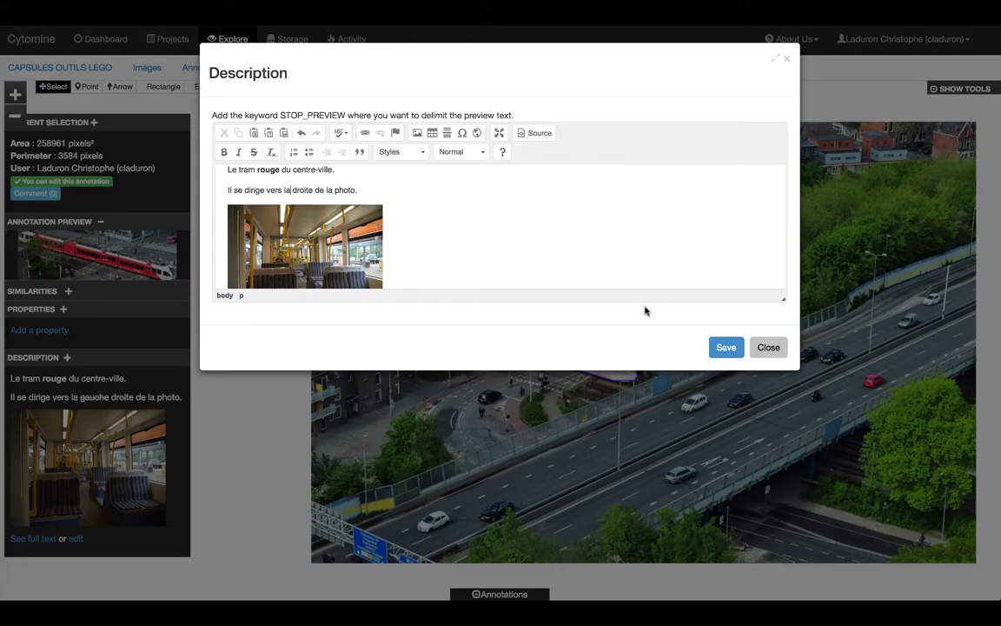
left_click(728, 349)
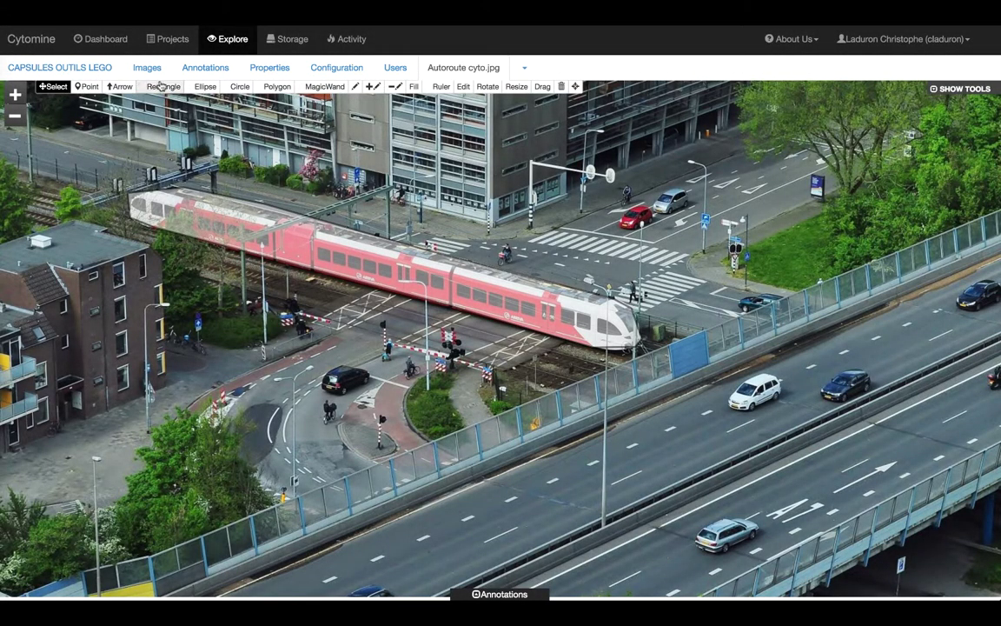
- Draw an ellipse annotation of about 22,300 pixels² centred over the white car on the motorway and show its preview
left_click(202, 88)
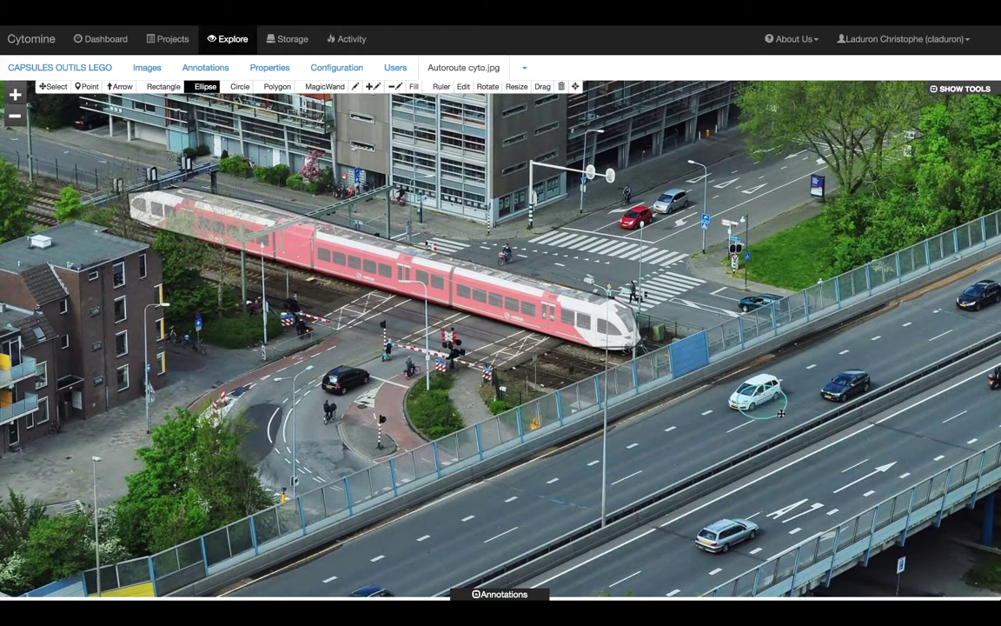
left_click_drag(766, 401, 795, 418)
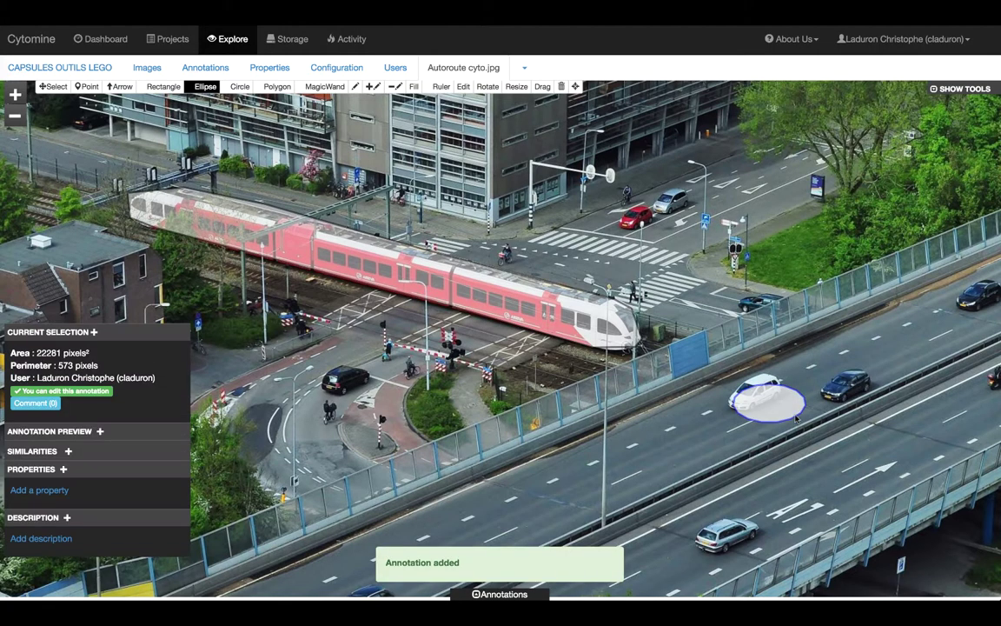
left_click(539, 87)
left_click_drag(769, 402, 755, 393)
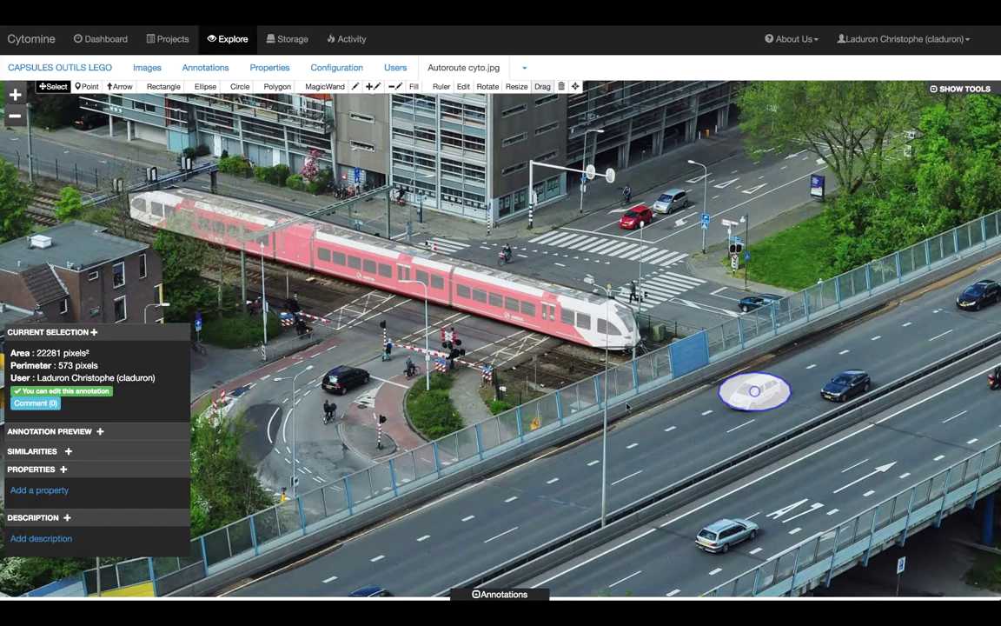
left_click(100, 432)
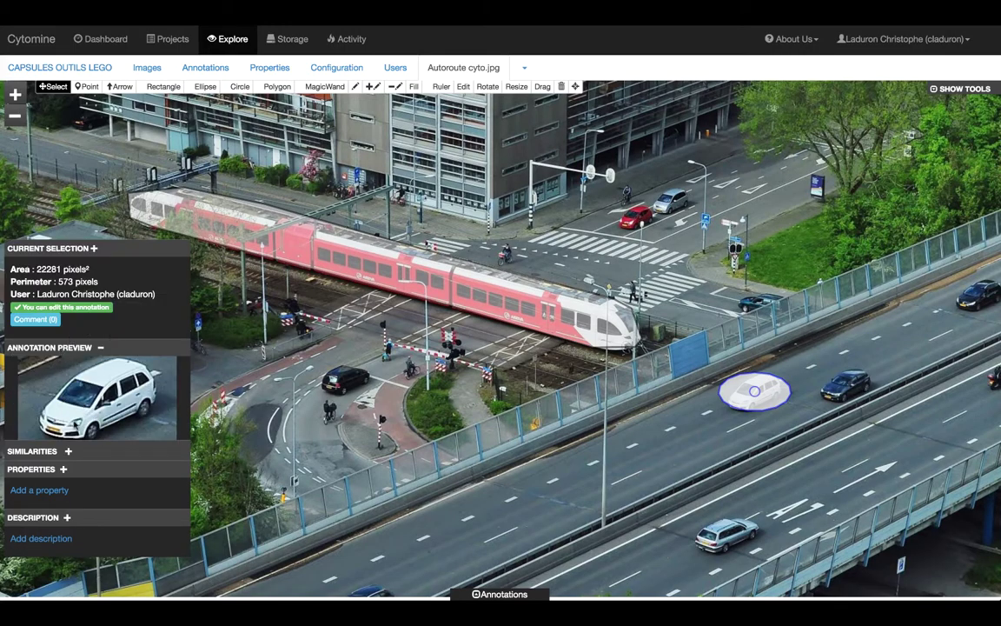
- Start the car annotation's description with "Il s'agit d'une voiture blanche." and, on a new line, "elle roule sur l'autoroute qui traverse le centre urbain."
left_click(41, 539)
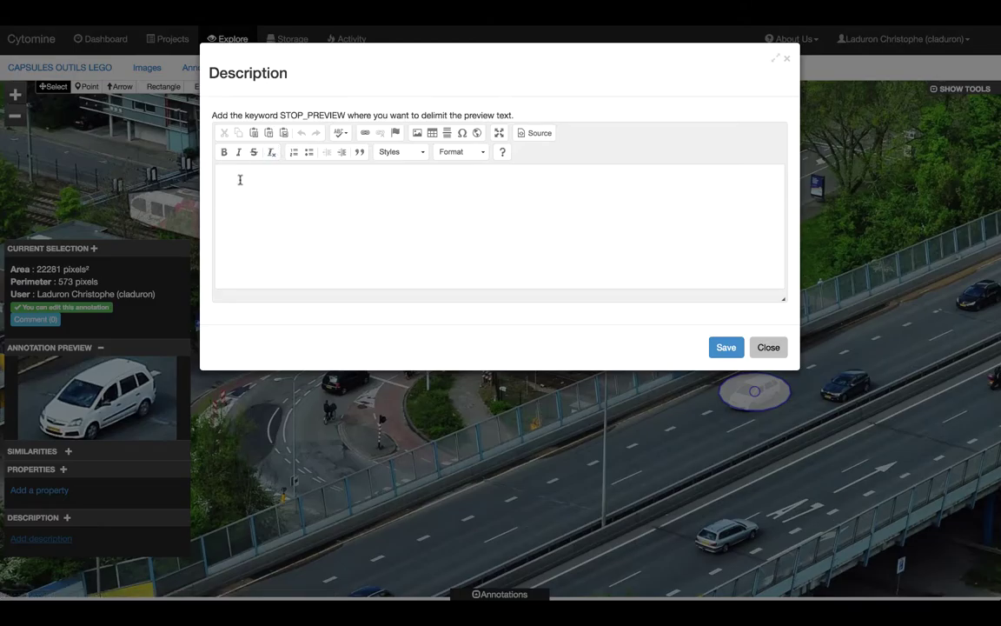
left_click(305, 177)
type("Il s'agit d'une voiture blanche.")
key("Return")
type("elle roule sur l'autoroute qui traverse le centre urbain.")
- Add a third paragraph to the description: "C'est sans doute le centre urbain de Berlin car j'en reconnais certaines caractéristiques."
key("Return")
type("C'est s")
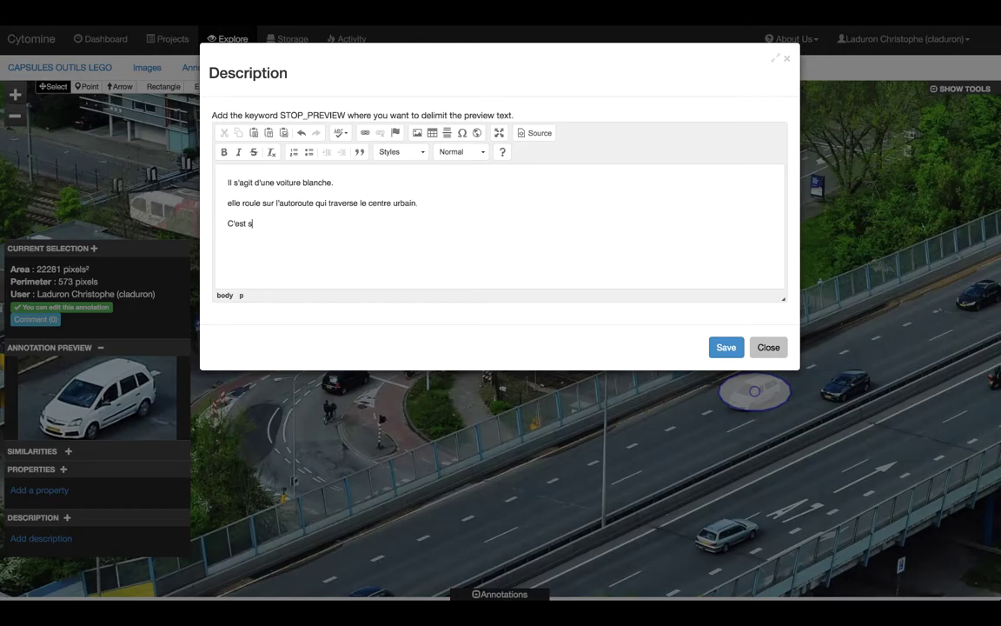
type("ans doute le centre urbain de Berlin car j'en reconnais certaines caractéristiques.")
- Add the paragraphs "D'autres voitures sont présentes à côté de ma voiture blanche." and "Ci-dessous une image du cockpit de cette voiture."
key("Return")
type("D'autres voitures sont présentes à côté de ma voiture blanche.")
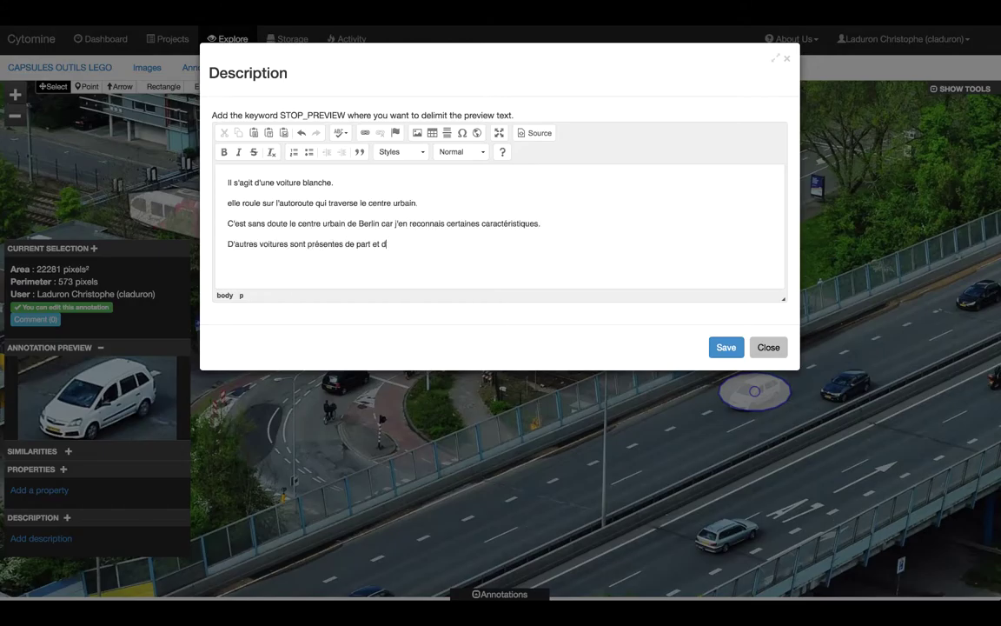
key("Return")
type("Ci-dessous une image du cockpit de cette voiture.")
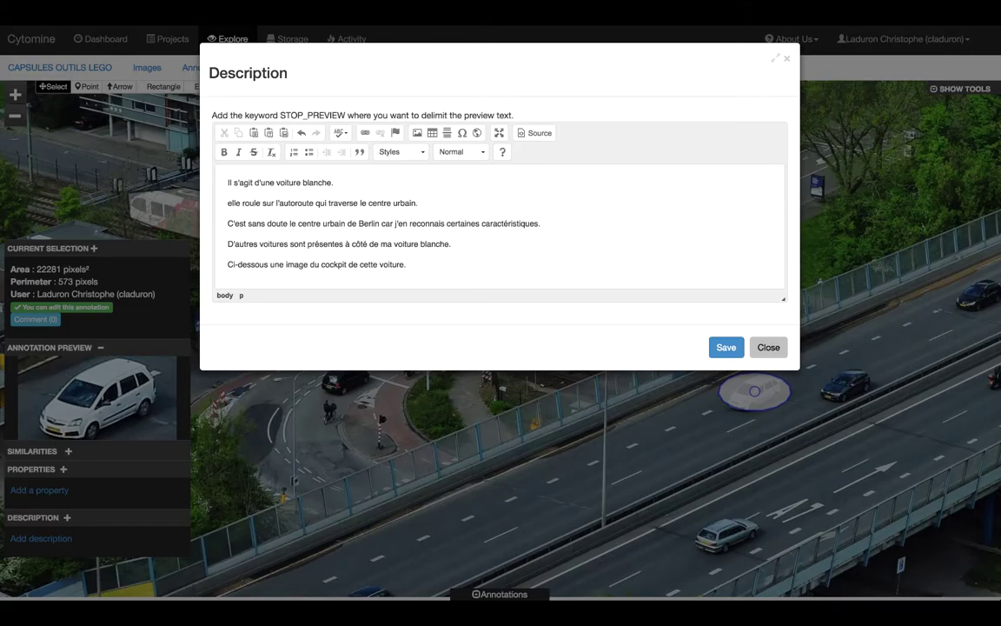
- Capitalize "Elle" at the start of the second paragraph and make "blanche" bold in the first paragraph
left_click(230, 202)
key("BackSpace")
type("E")
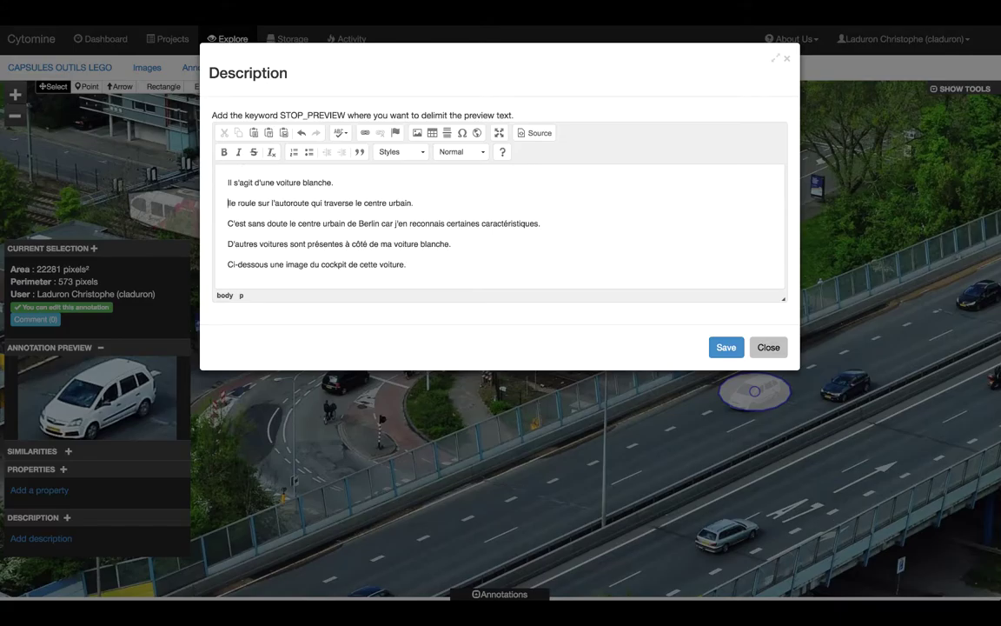
double_click(318, 184)
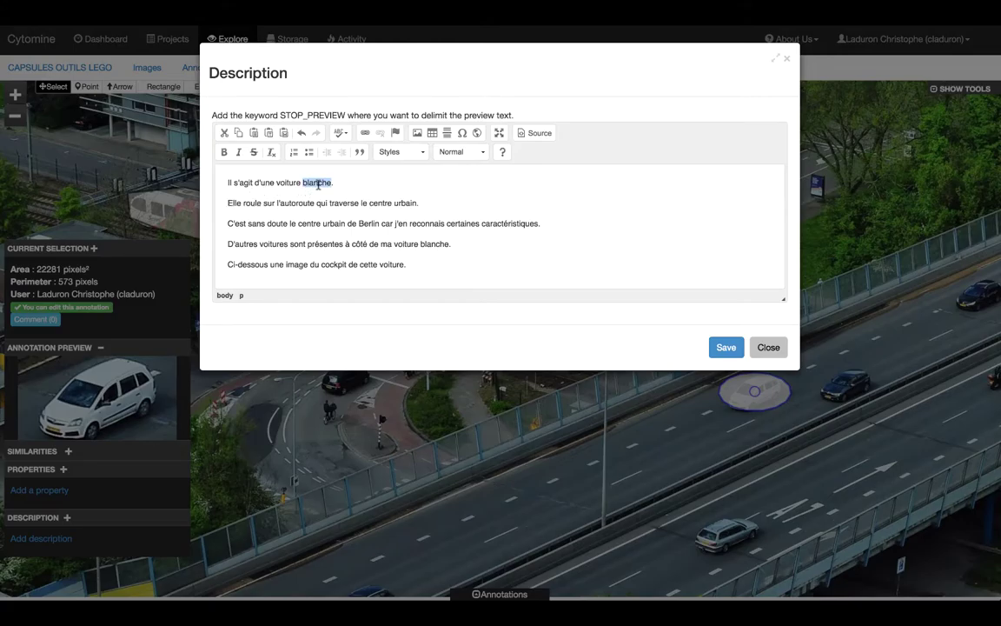
left_click(223, 153)
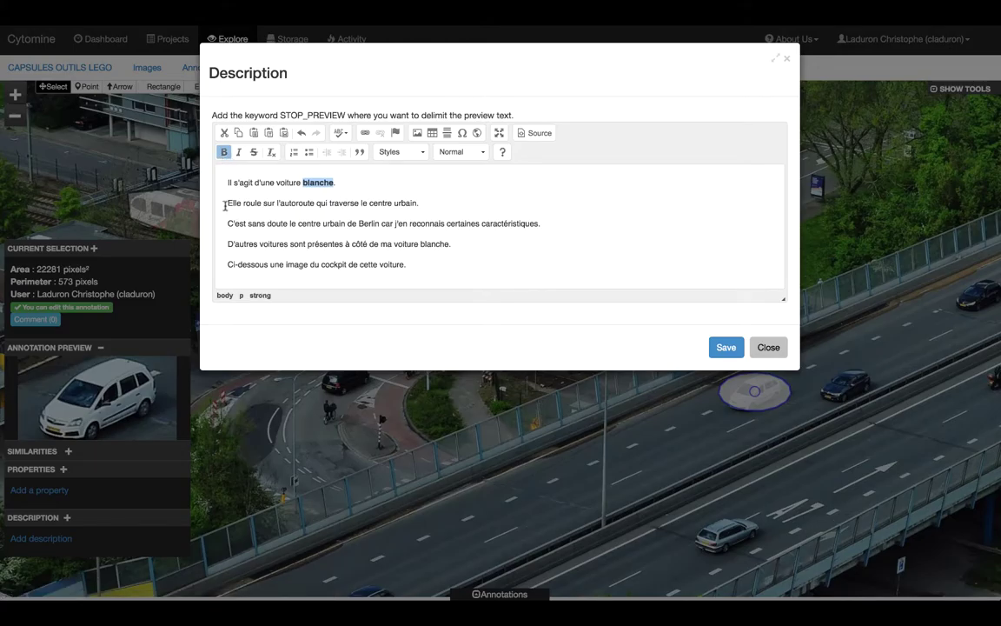
- Save the description with its second and third paragraphs as a bulleted list, and review its full text
left_click_drag(228, 203, 552, 223)
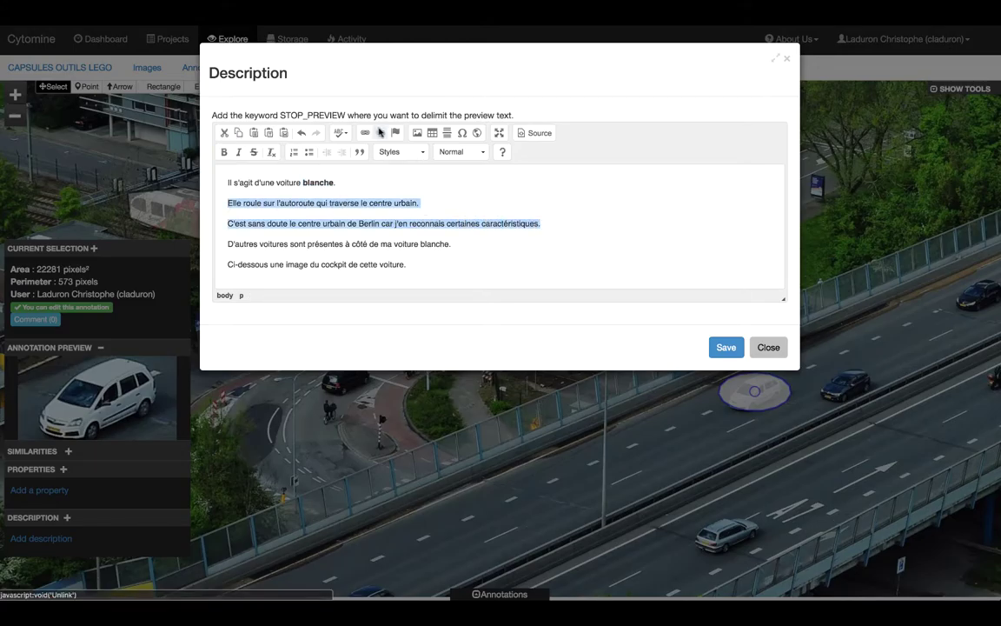
left_click(307, 153)
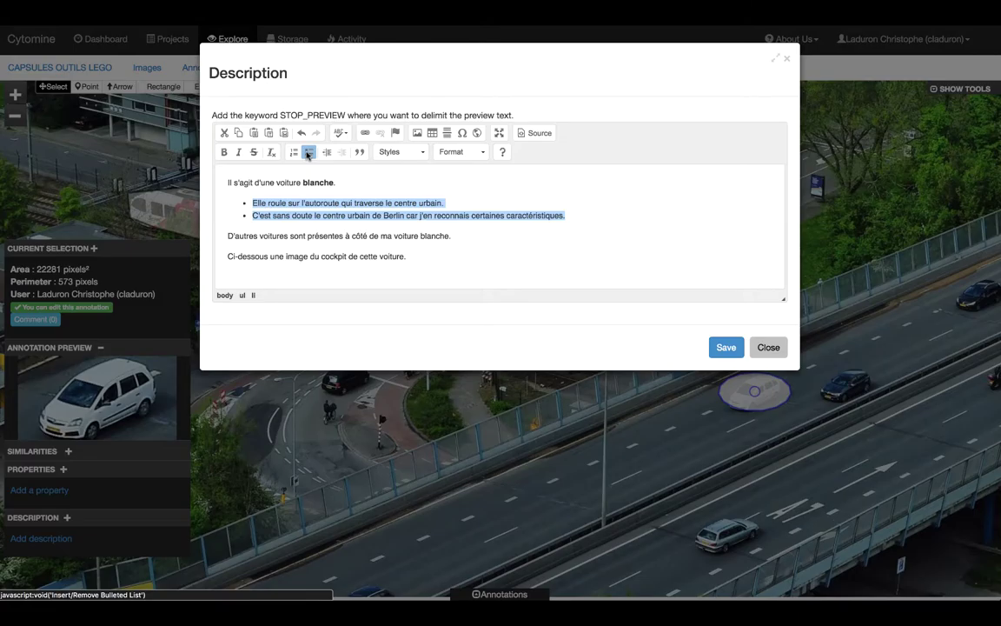
left_click(626, 217)
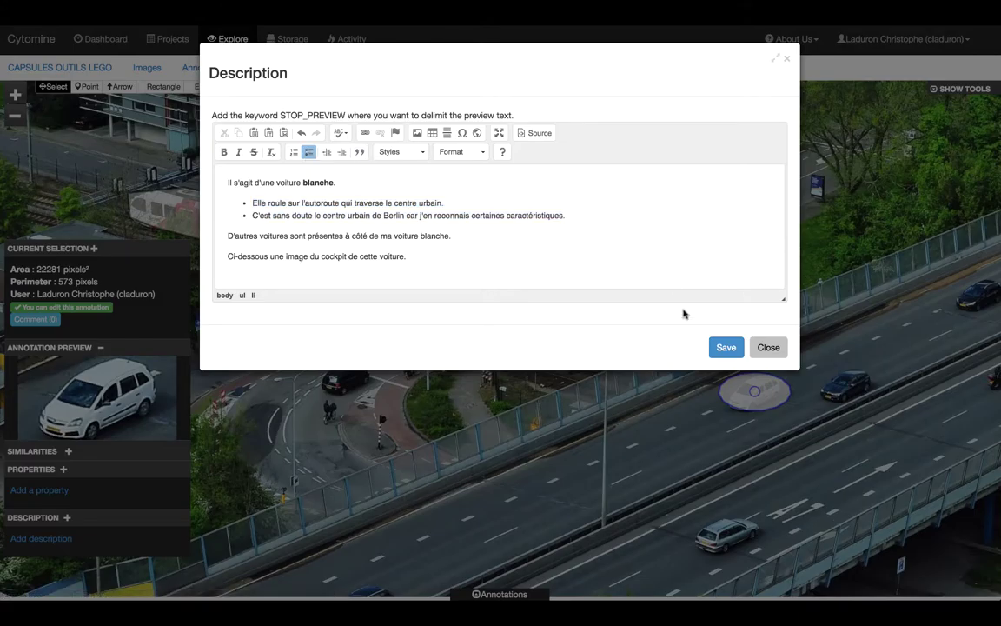
left_click(712, 347)
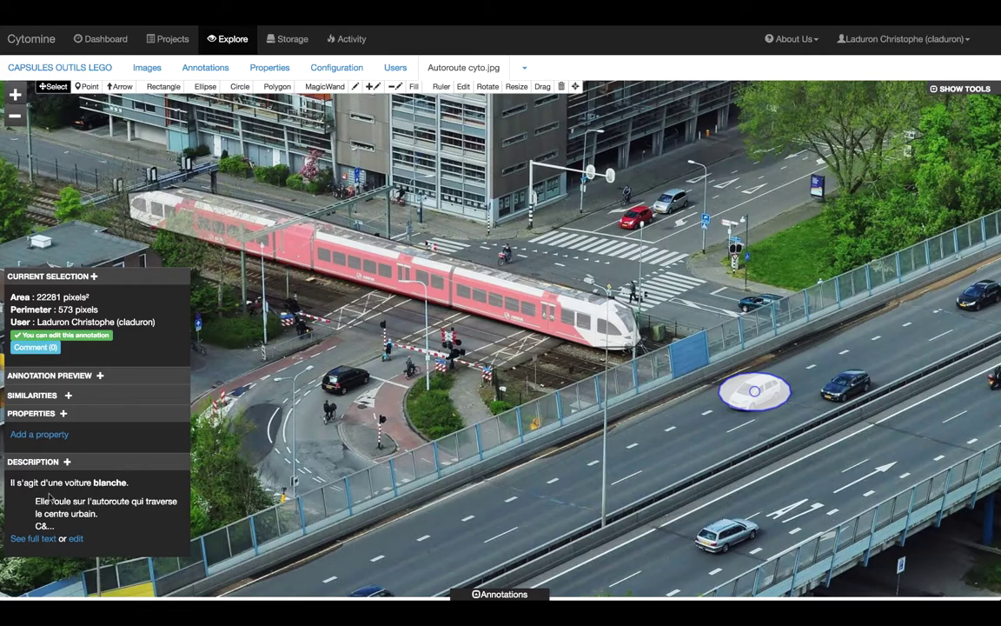
left_click(38, 539)
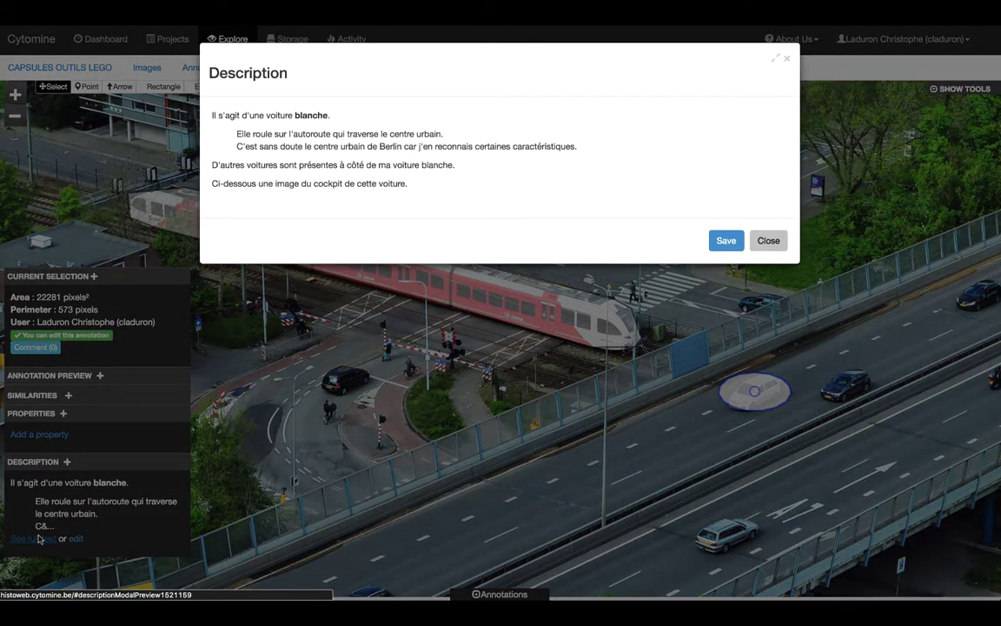
left_click(727, 249)
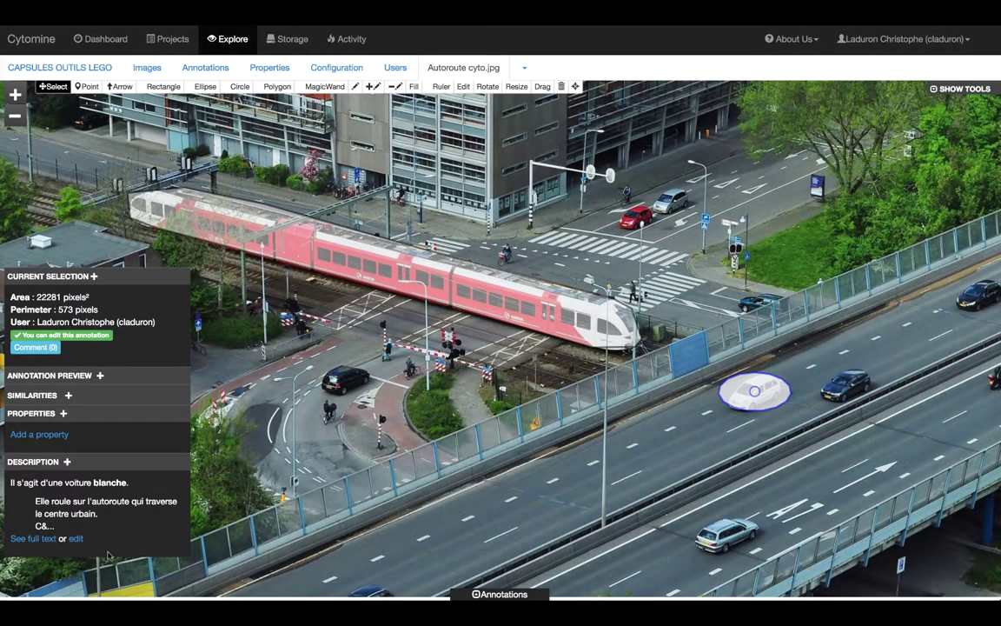
- Reopen the car description for editing and choose cockpit voiture.jpg from the Bureau folder as the image to upload
left_click(76, 542)
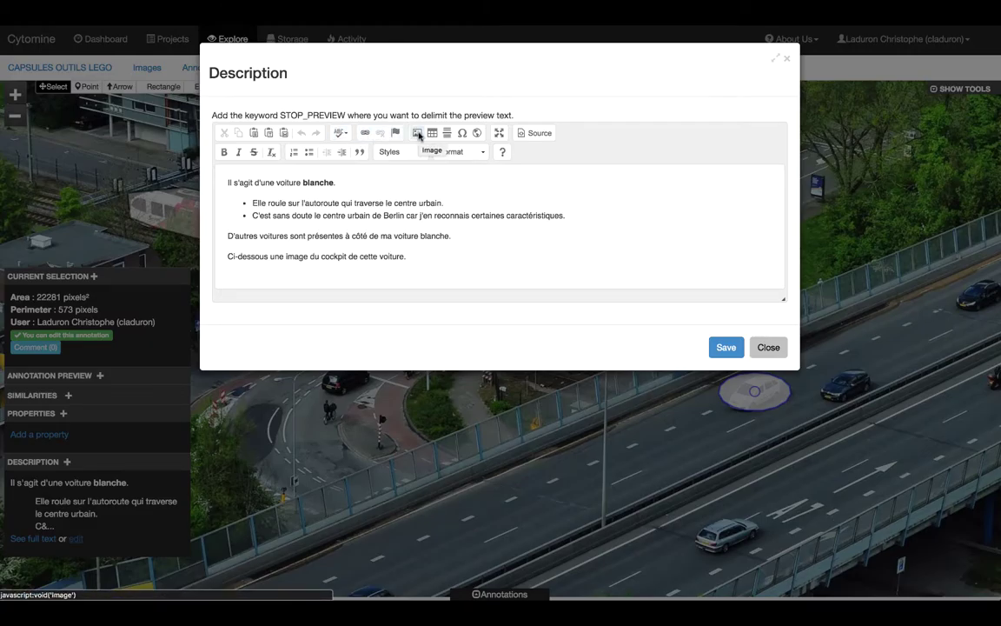
left_click(417, 133)
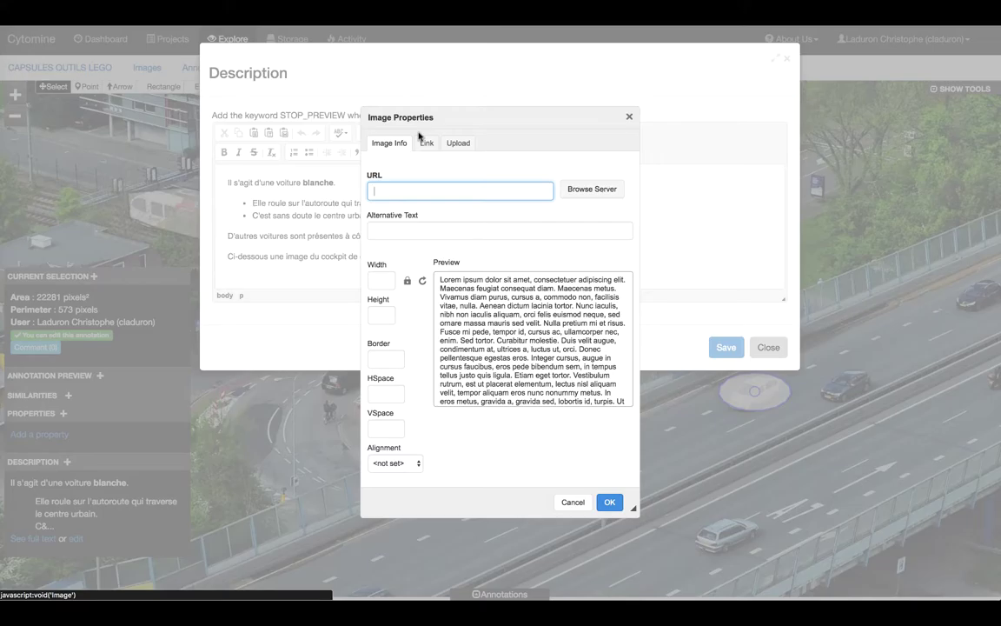
left_click(426, 143)
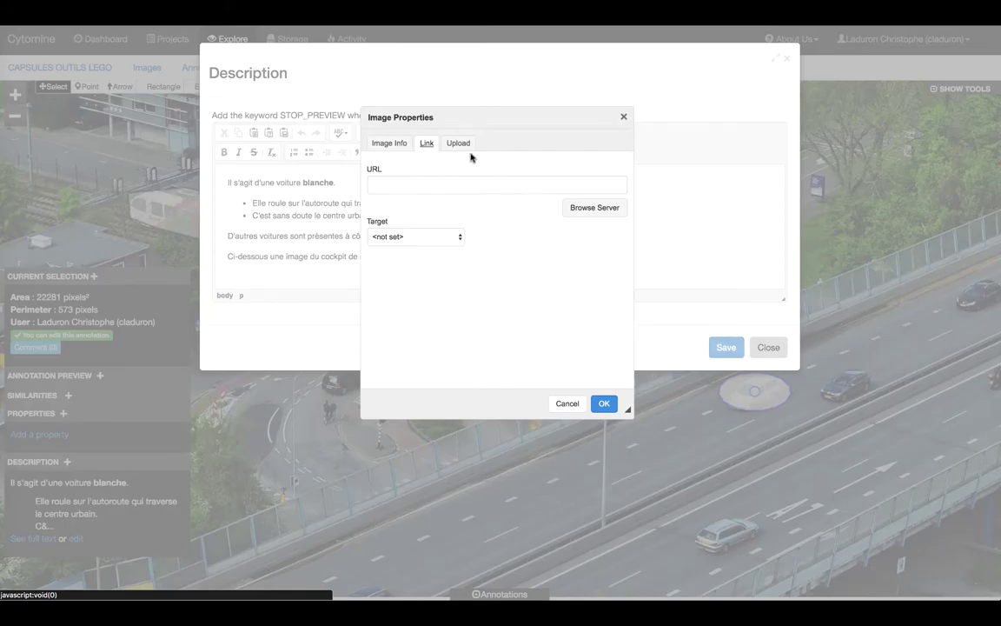
left_click(462, 144)
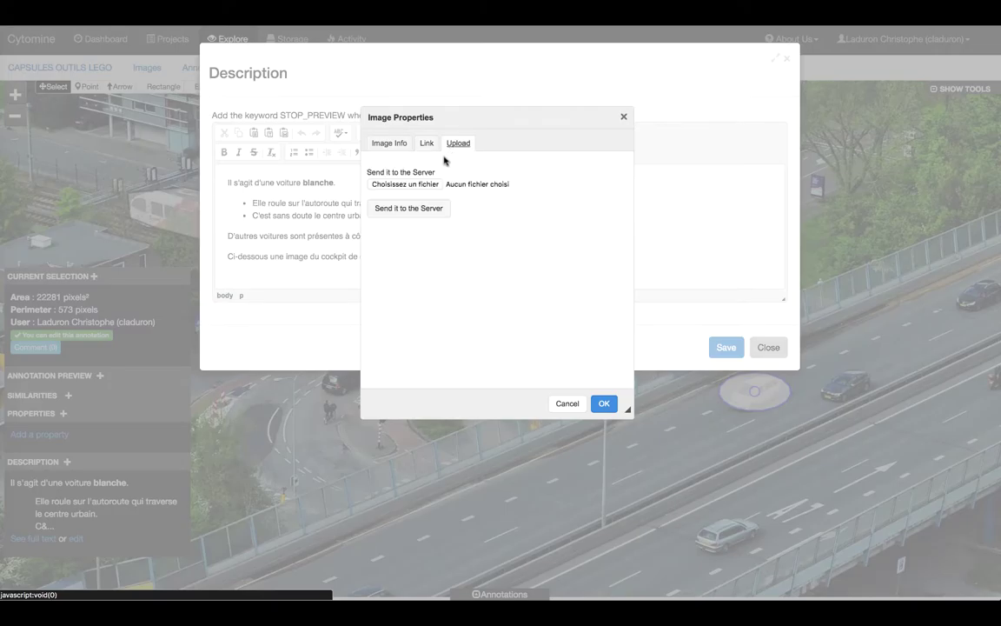
left_click(405, 184)
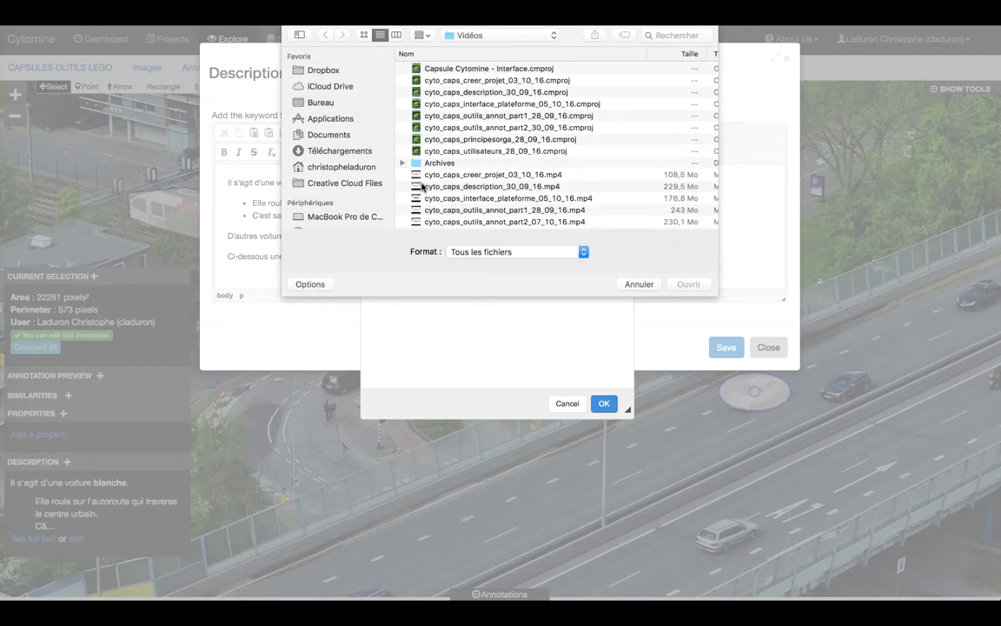
left_click(323, 102)
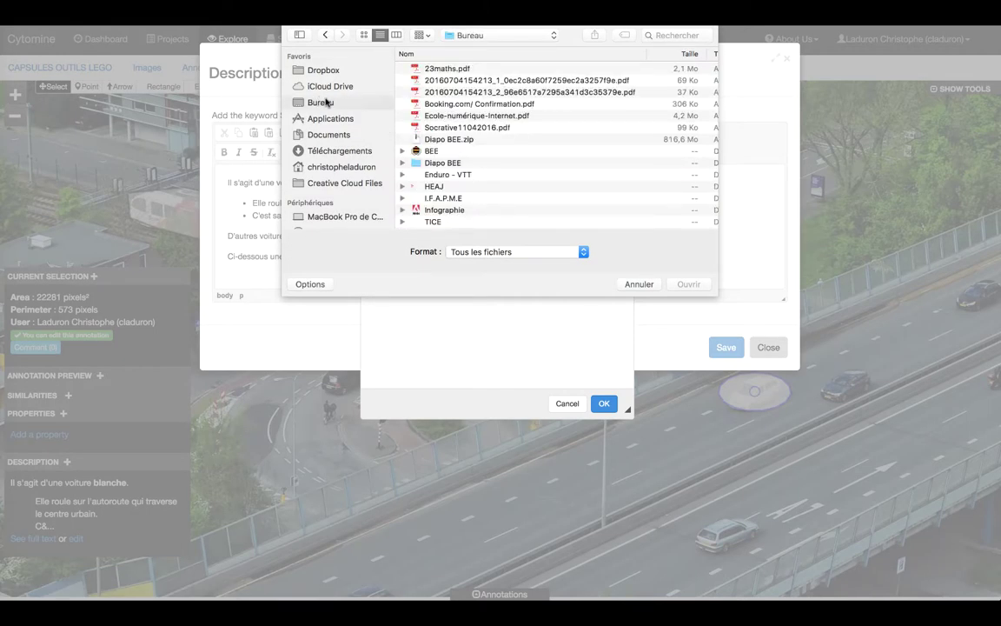
scroll(498, 109, "down", 5)
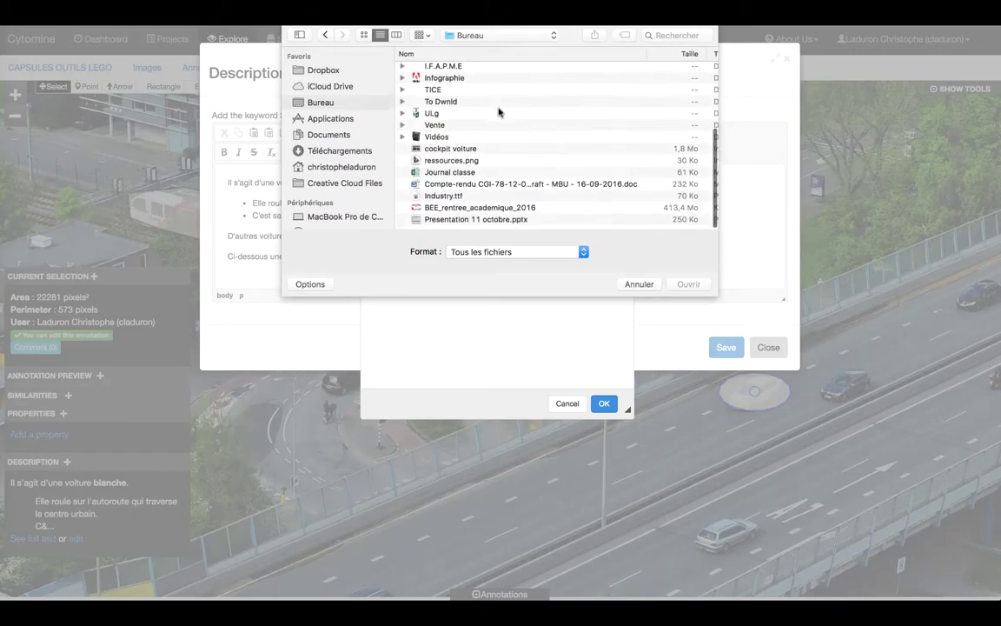
left_click(458, 155)
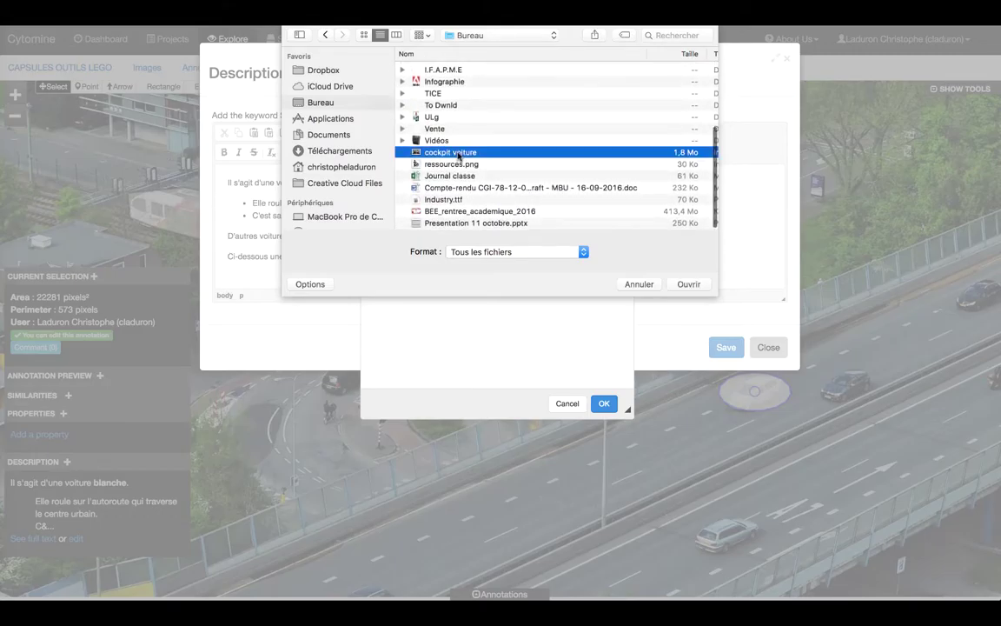
left_click(681, 285)
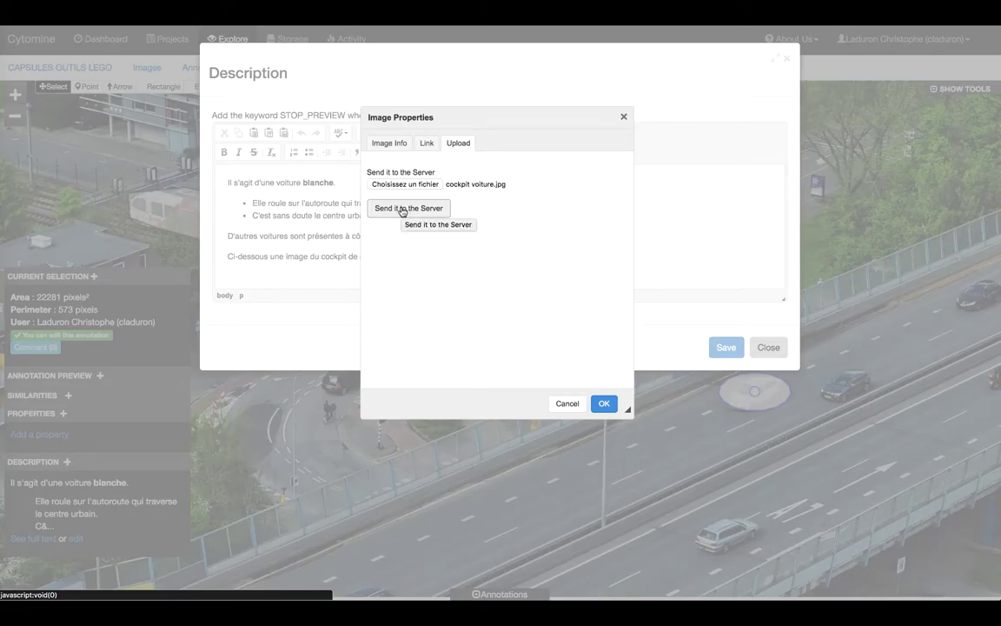
- Upload the chosen cockpit image, insert it at a width of 250, and start the opening sentence on its own line below it
left_click(402, 208)
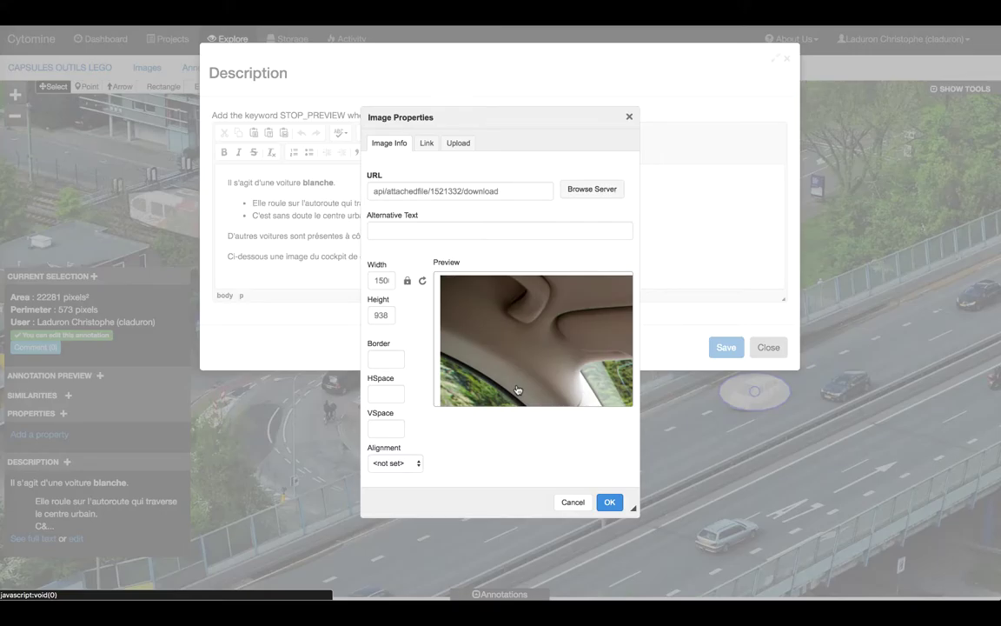
double_click(382, 280)
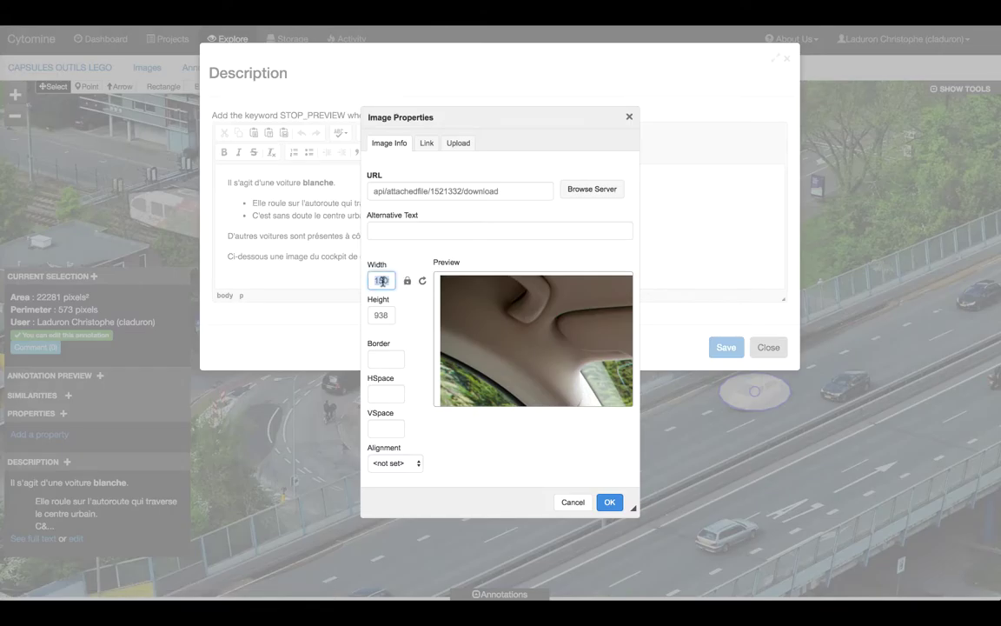
type("2")
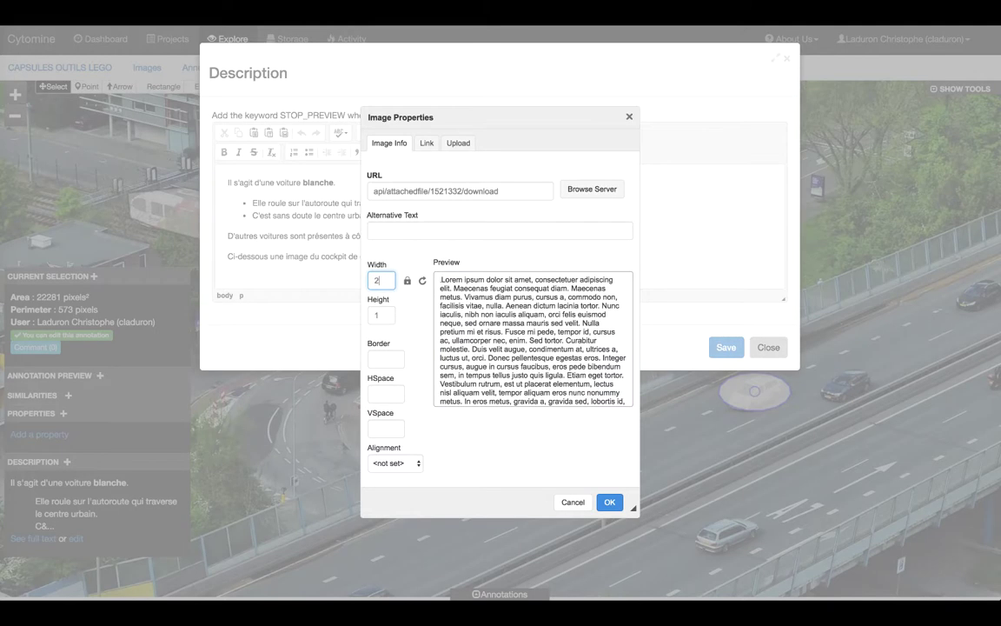
type("50")
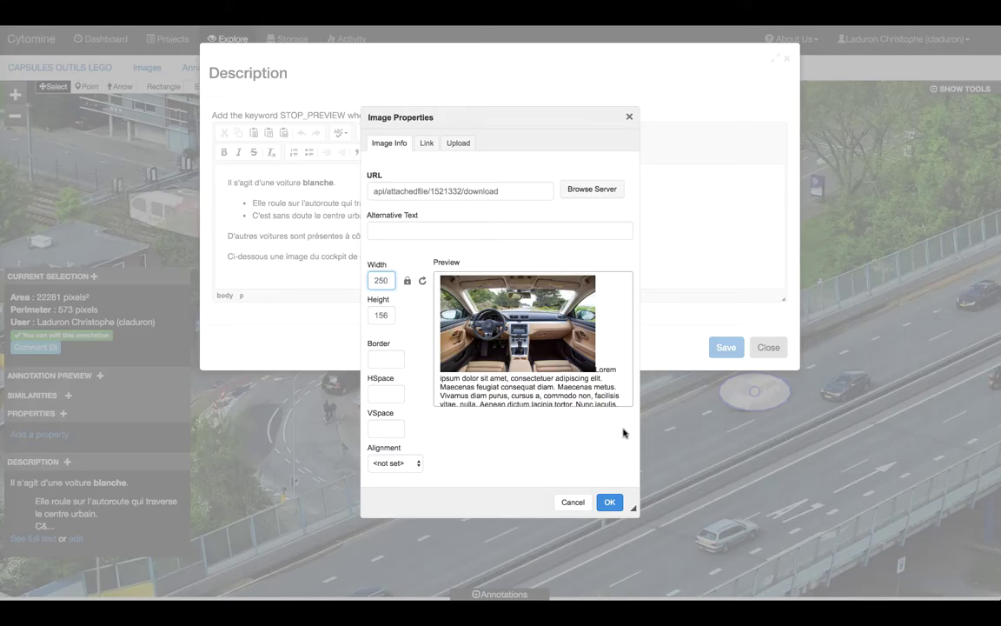
left_click(609, 501)
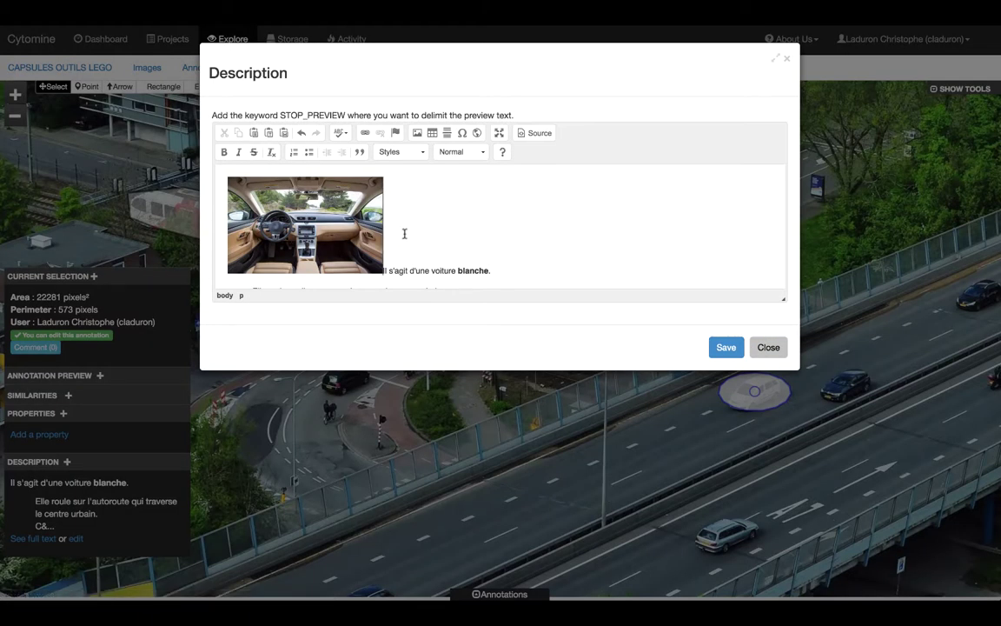
scroll(487, 249, "down", 3)
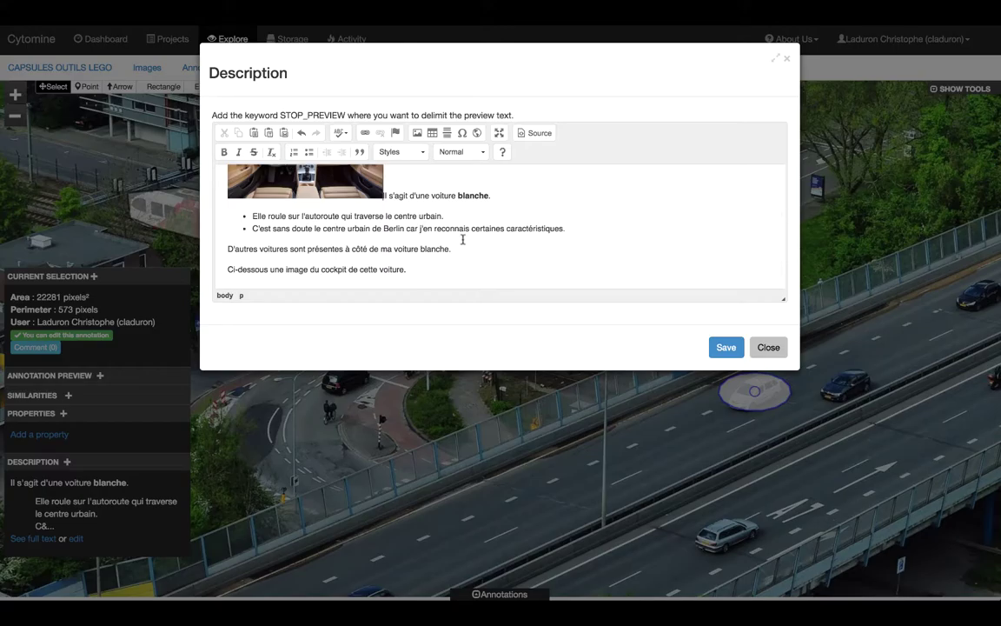
key("Return")
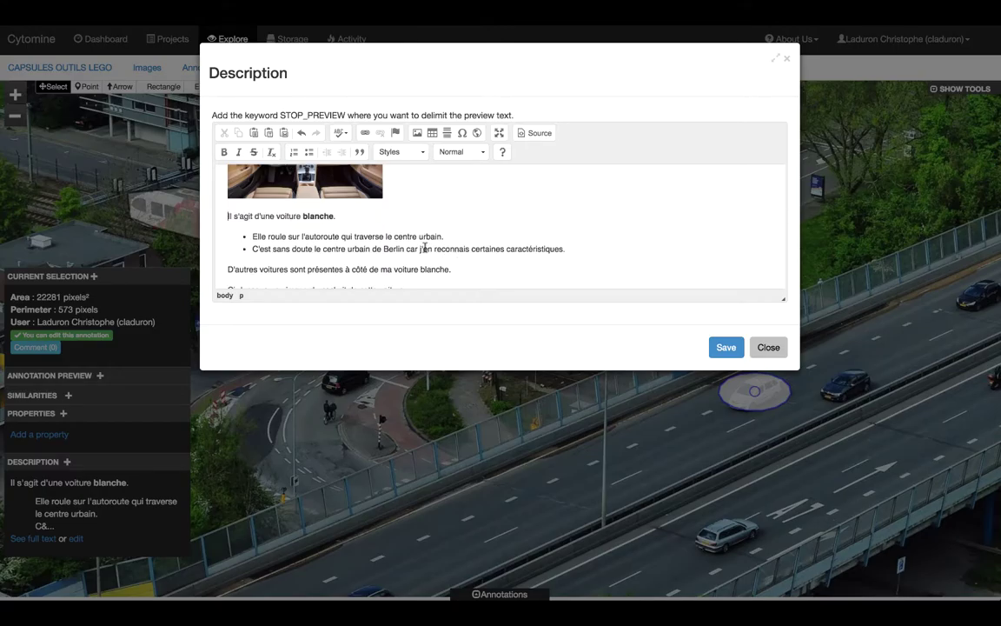
- Change "Ci-dessous" to "Ci-dessus" in the last paragraph, save the description and review its full text
scroll(382, 223, "down", 1)
left_click(259, 269)
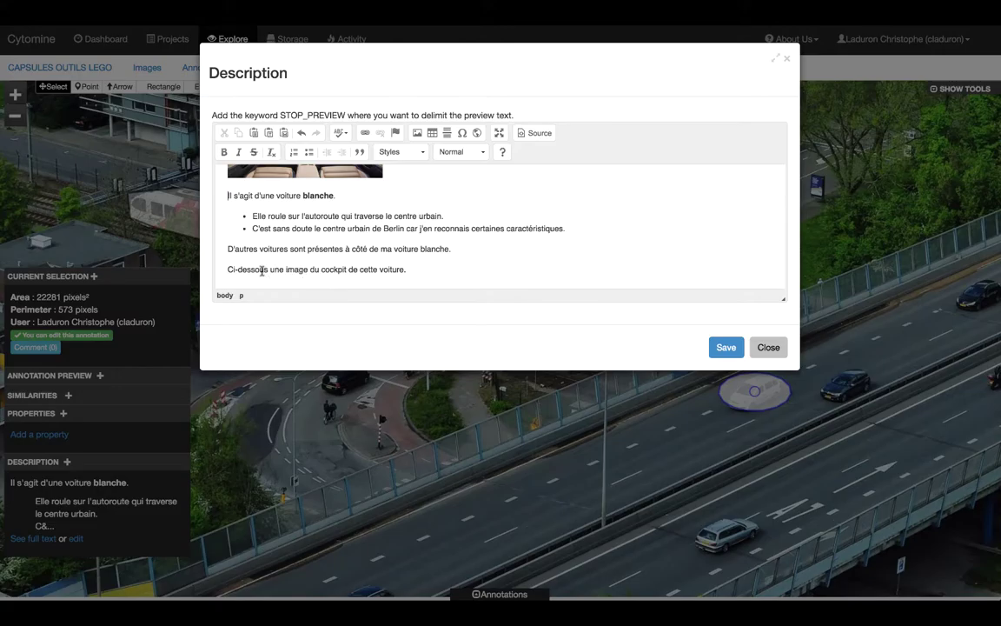
key("BackSpace")
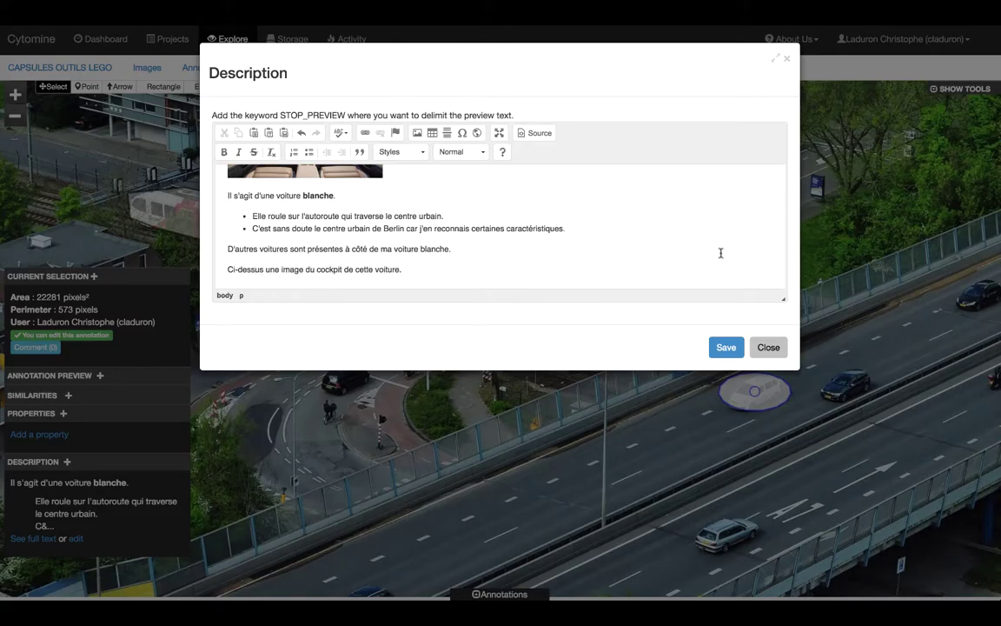
left_click(725, 347)
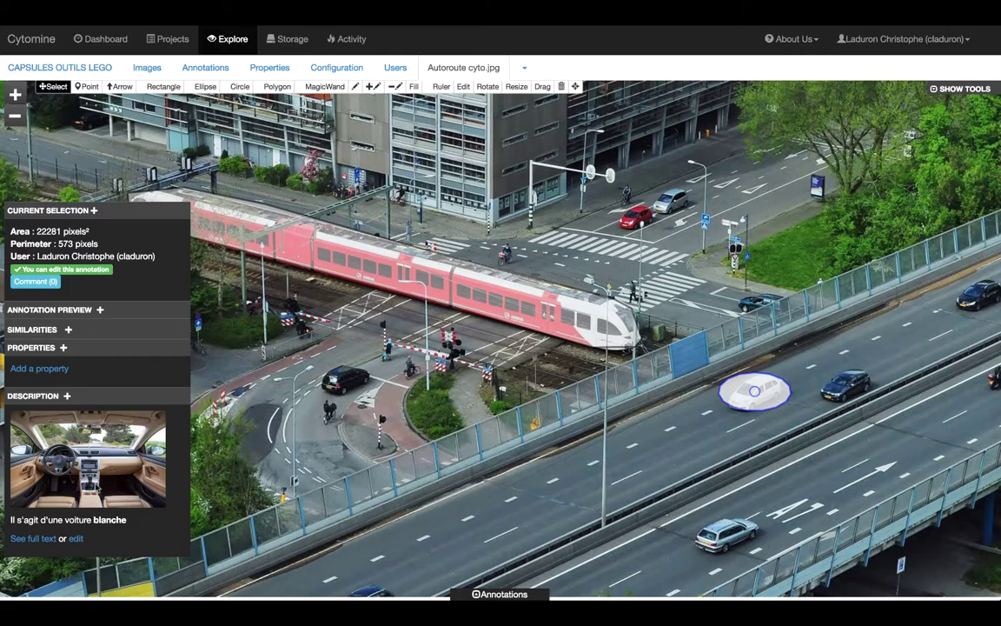
left_click(18, 541)
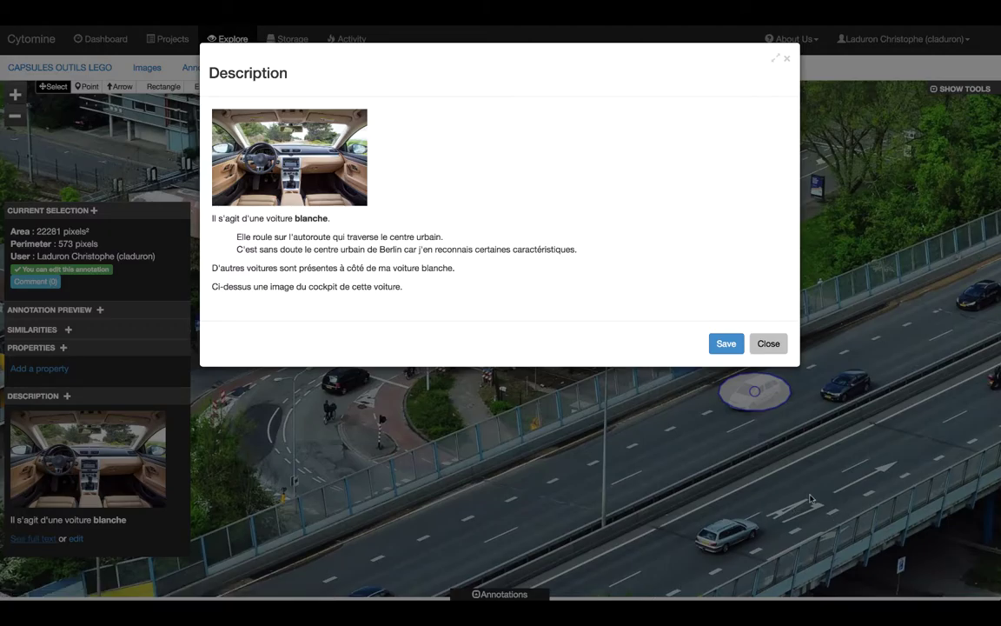
left_click(725, 343)
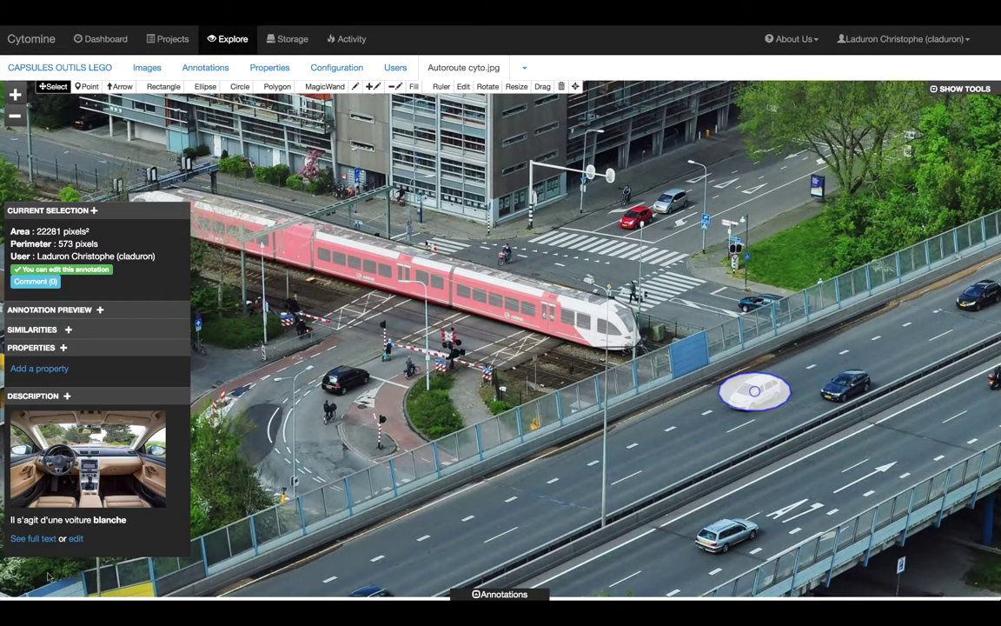
- Reopen the car description for editing and delete the bulleted list and the two paragraphs after it
left_click(76, 539)
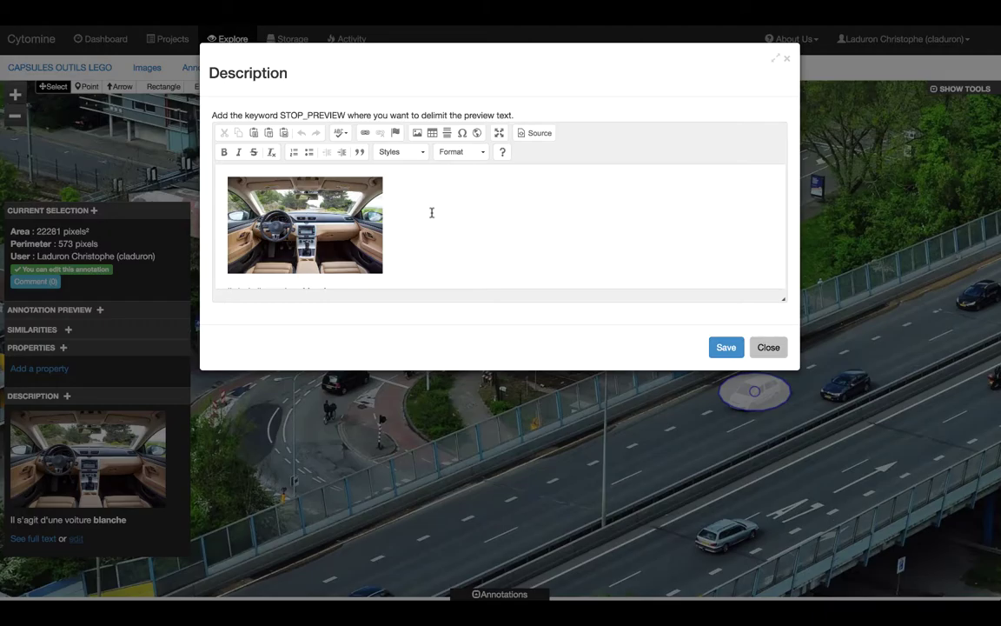
scroll(431, 212, "down", 3)
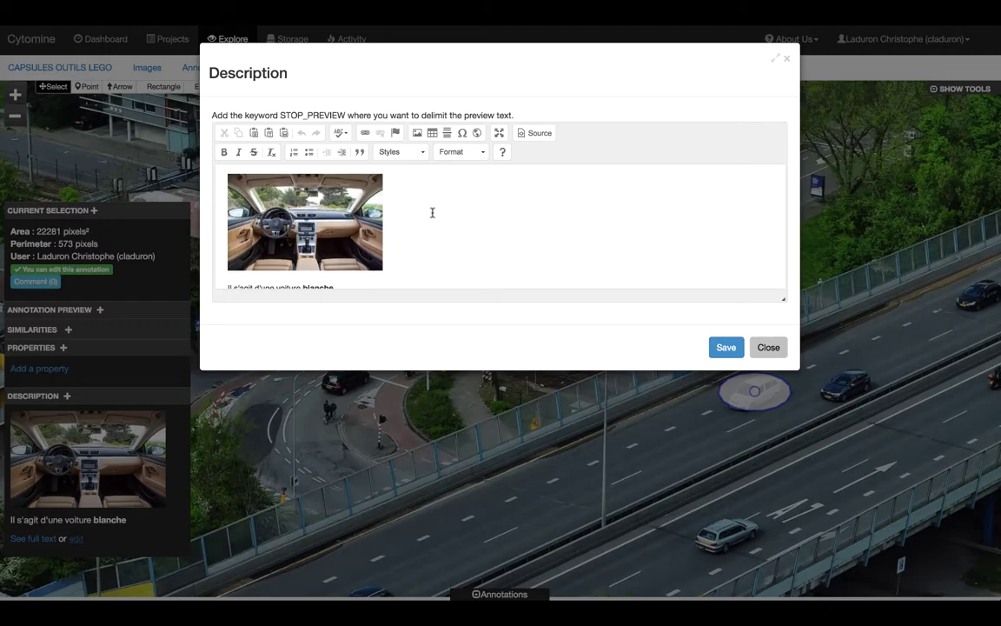
scroll(430, 214, "up", 2)
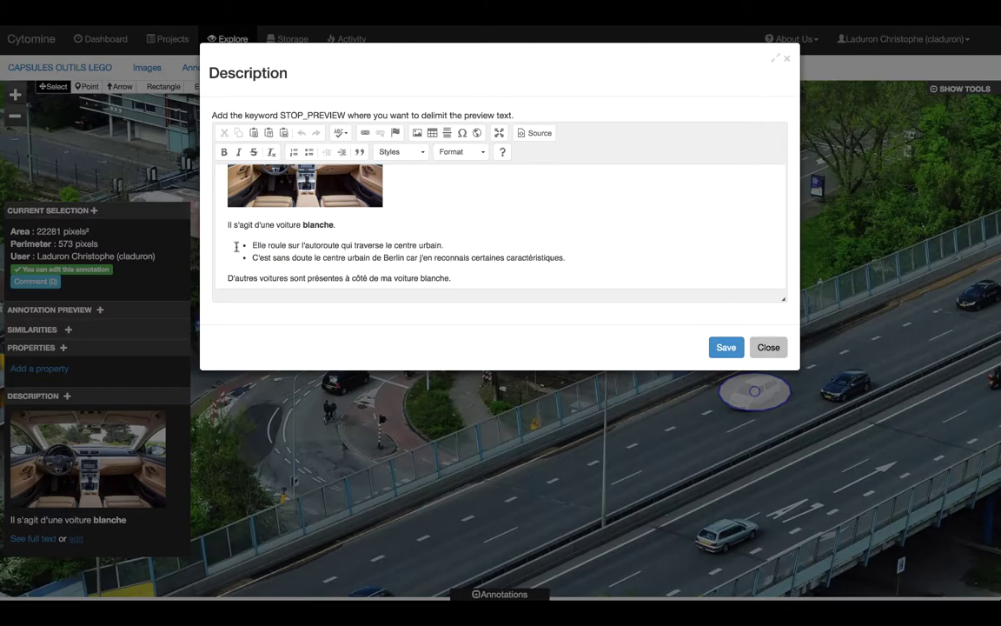
left_click_drag(250, 245, 531, 304)
key("BackSpace")
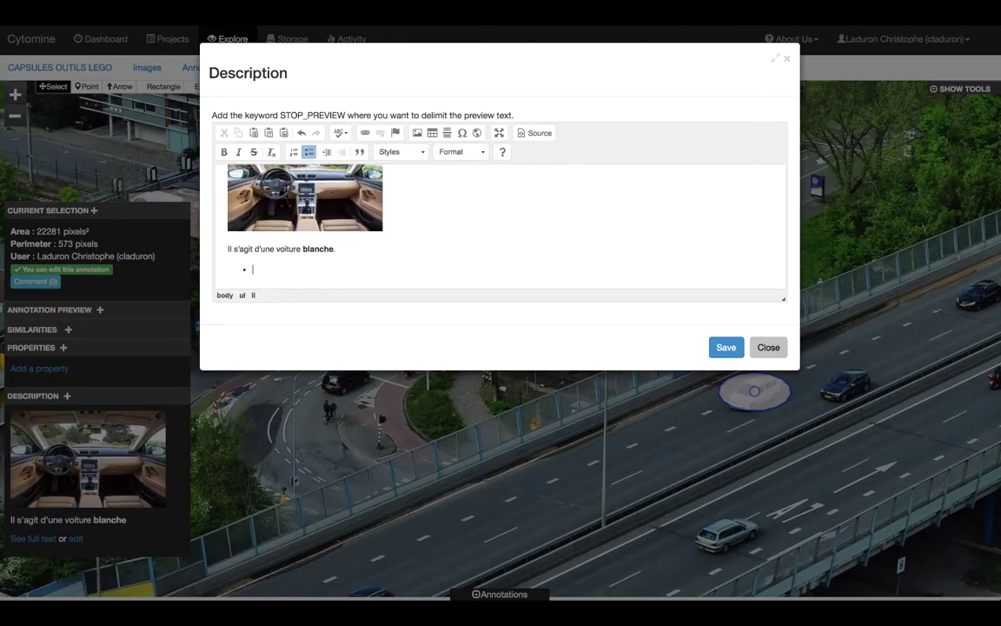
key("BackSpace")
- Move the sentence "Il s'agit d'une voiture blanche." above the cockpit image, on its own line
left_click_drag(339, 271, 217, 267)
key("ctrl+c")
key("BackSpace")
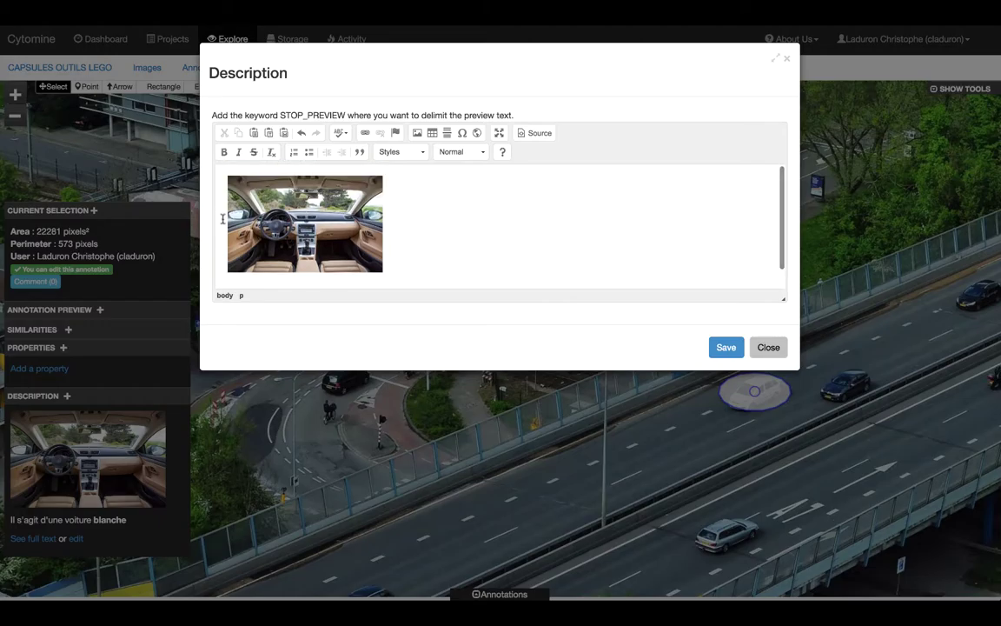
key("ctrl+v")
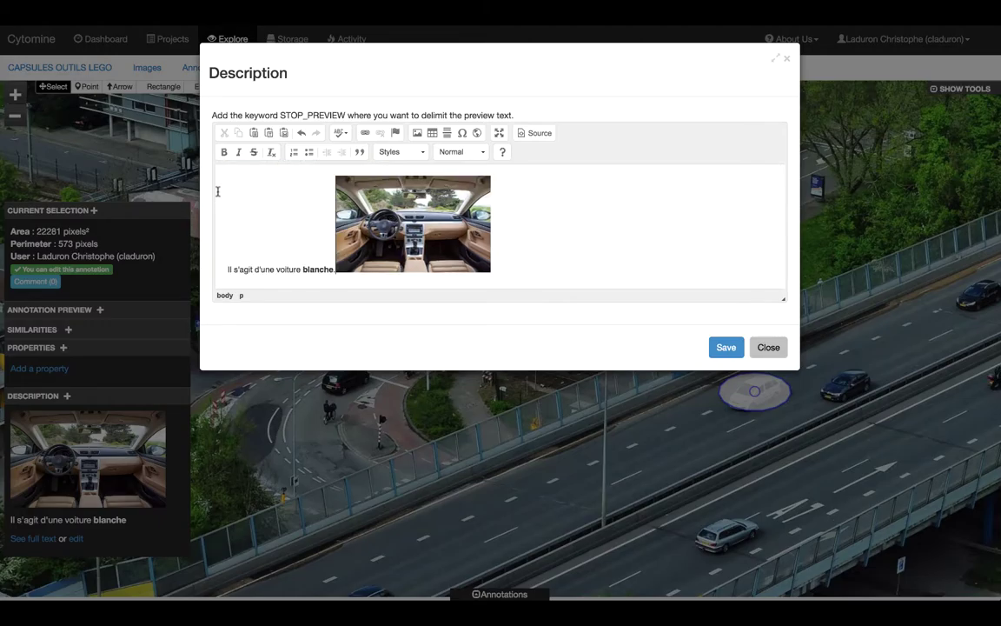
key("Return")
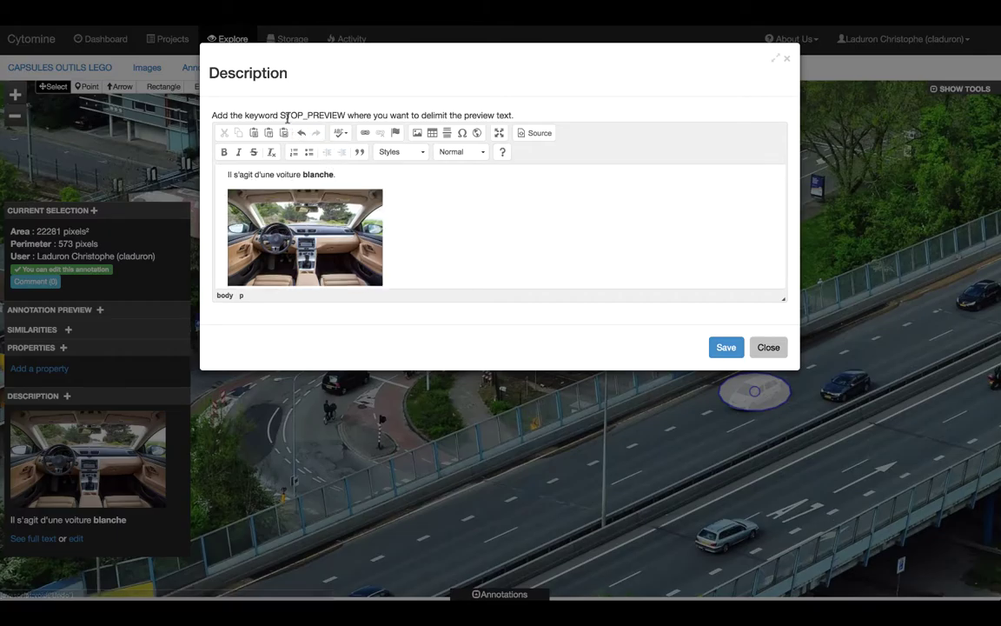
- Save the description with the keyword STOP_PREVIEW after the sentence and before the image, and review its full text
left_click_drag(280, 115, 330, 113)
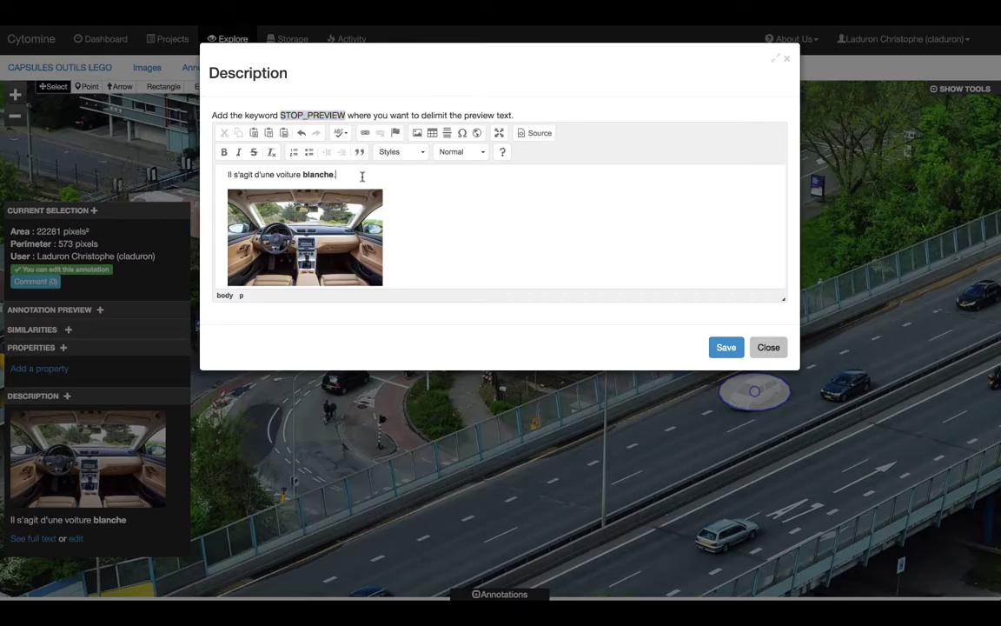
type("STOP_PREVIEW")
left_click(336, 174)
left_click(721, 351)
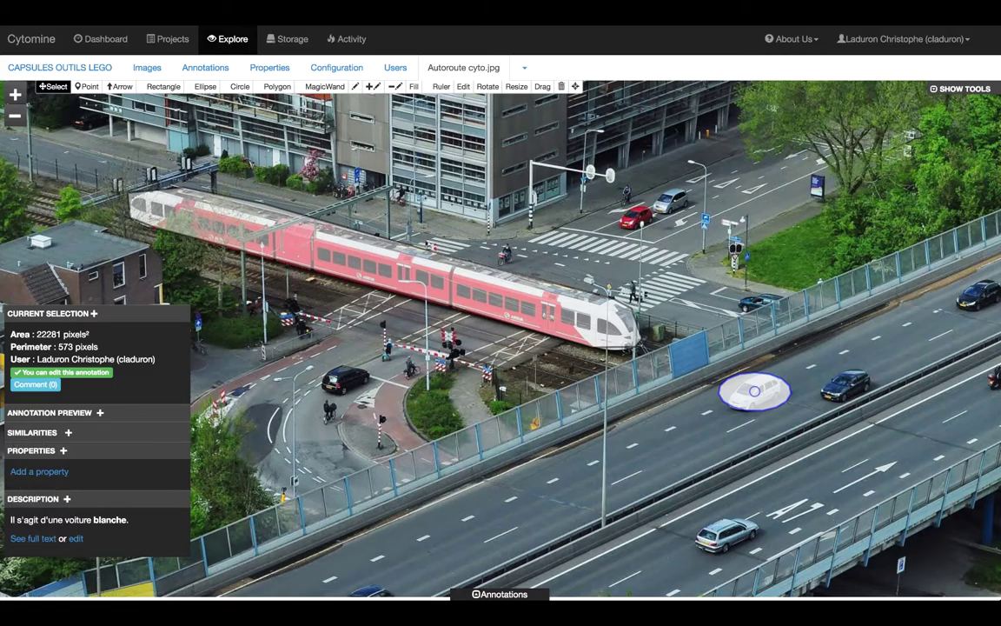
left_click(33, 538)
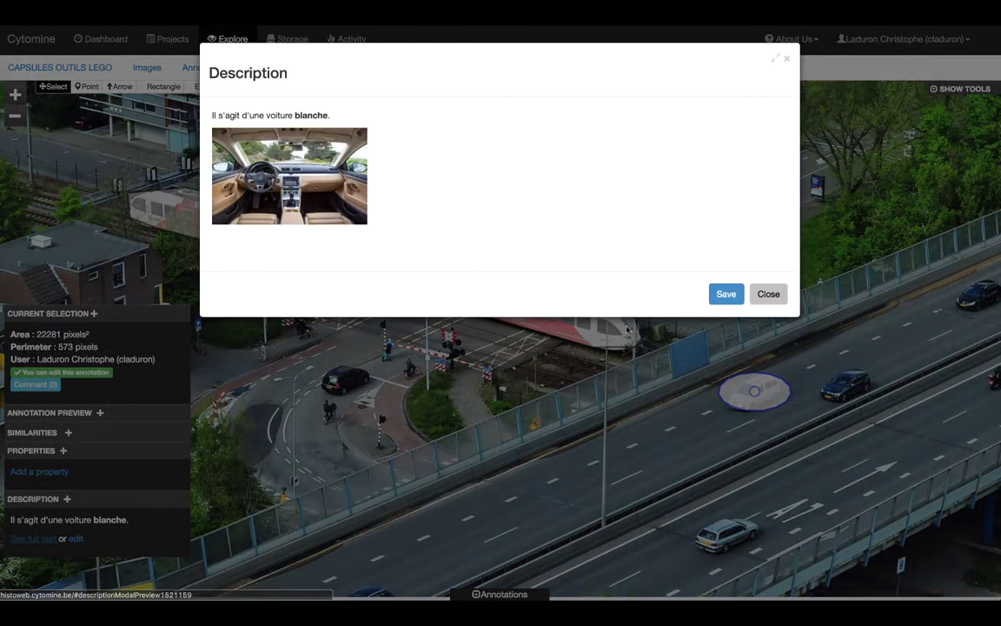
left_click(768, 294)
- Reopen the car description, remove the STOP_PREVIEW keyword after the sentence, and save it
left_click(75, 539)
type("STOP_PREVIEW")
left_click_drag(338, 183, 421, 183)
key("BackSpace")
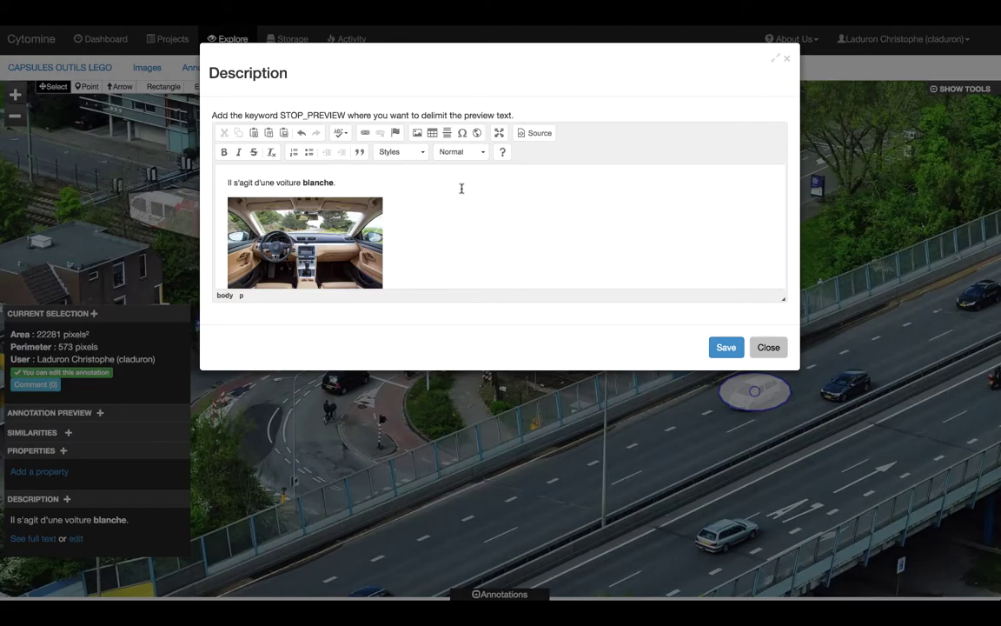
left_click(717, 346)
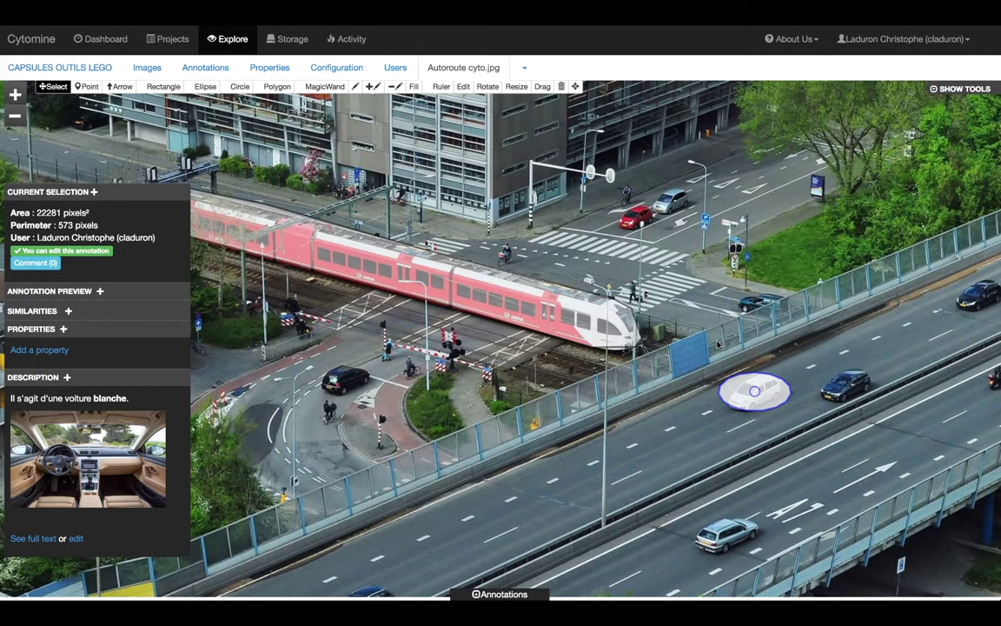